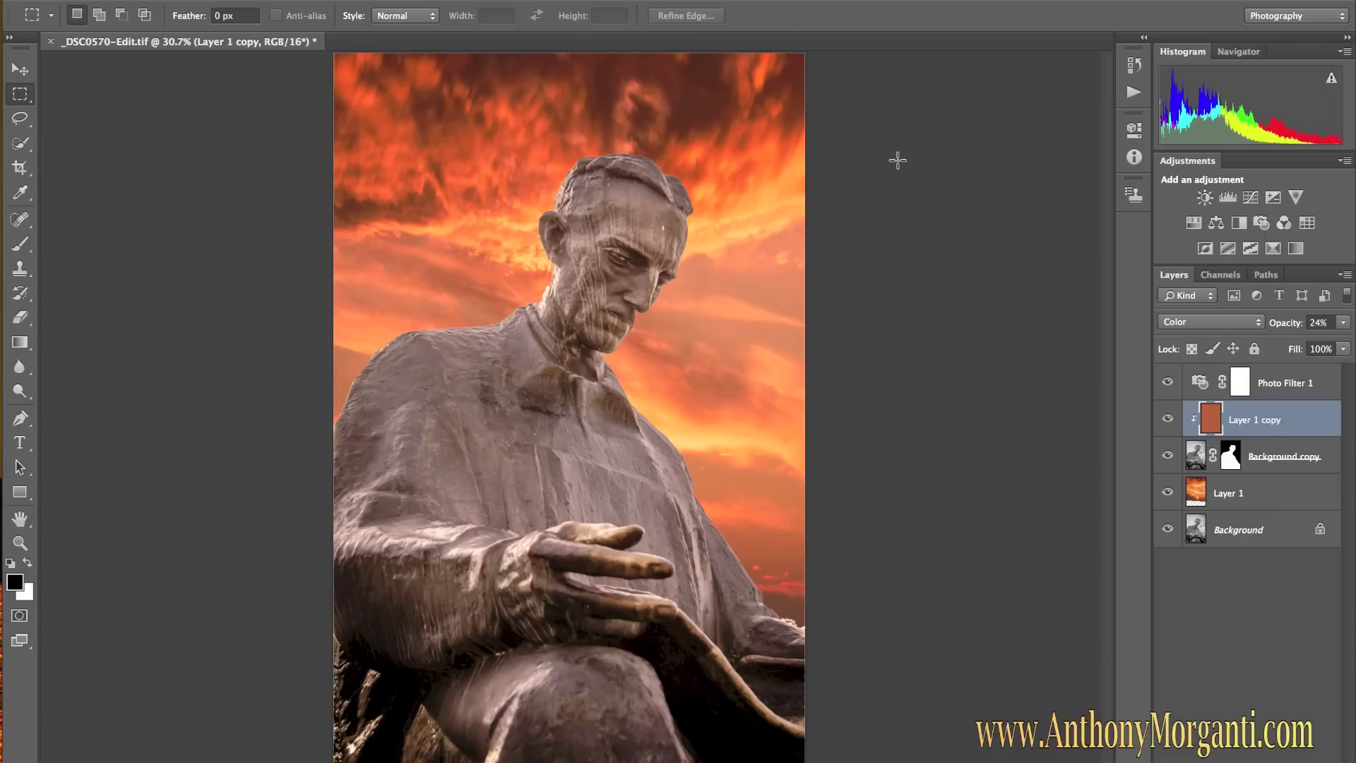
# Choose the Photography workspace and reset it to its default layout
pyautogui.click(579, 0)
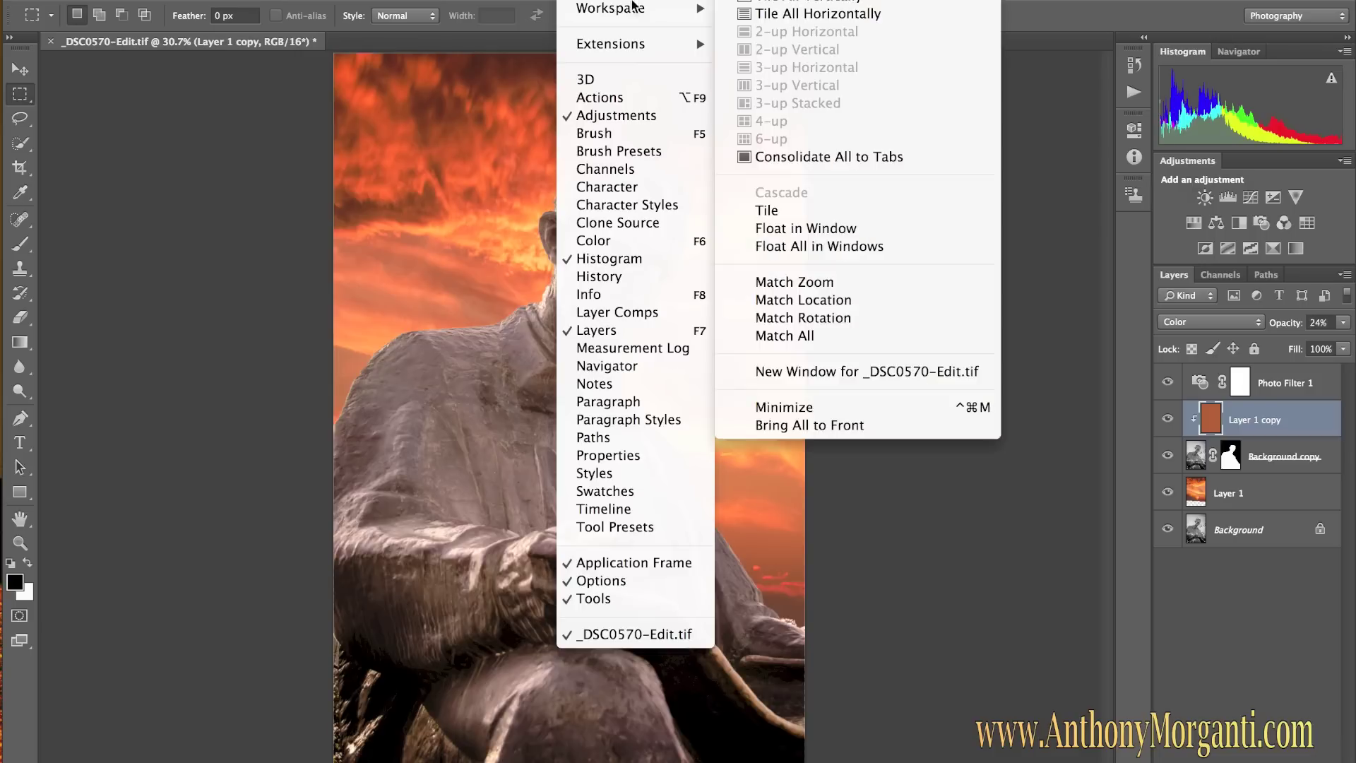
pyautogui.moveTo(650, 19)
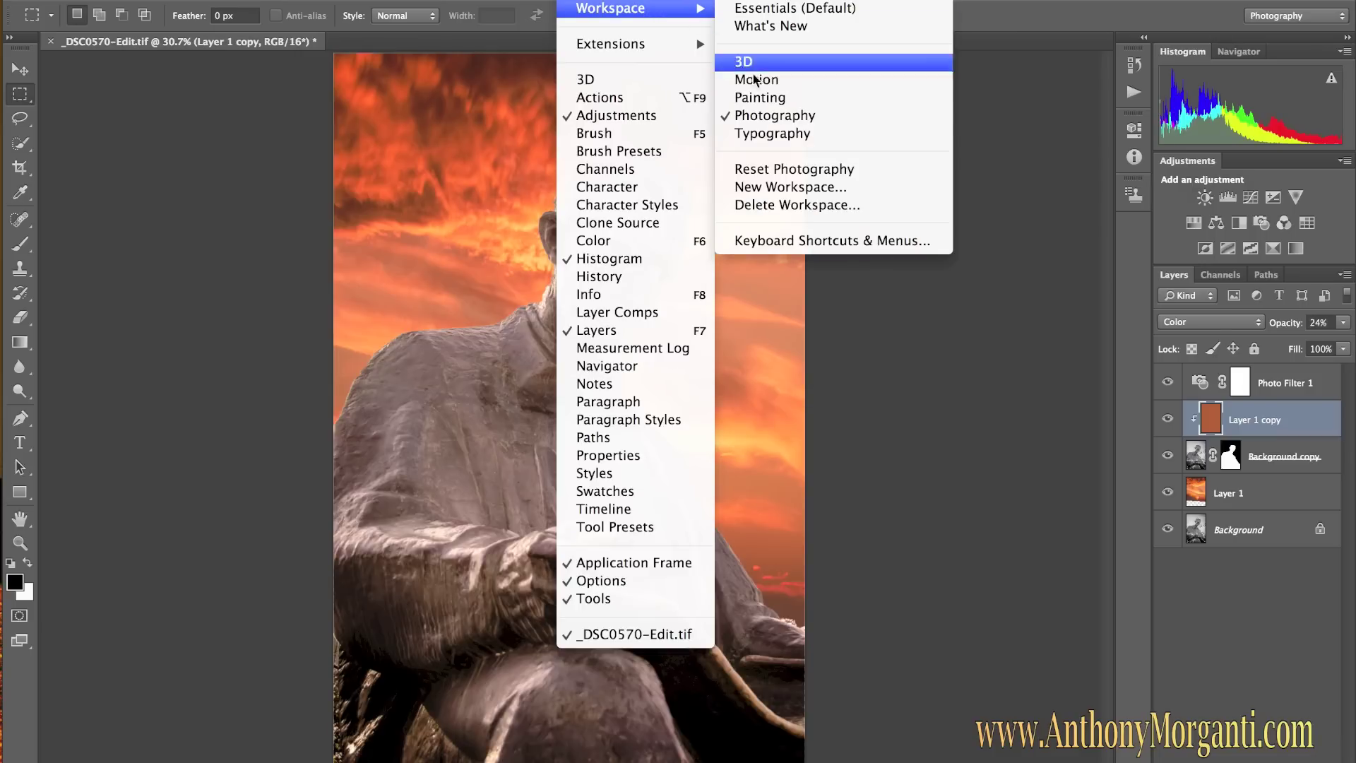
pyautogui.click(812, 117)
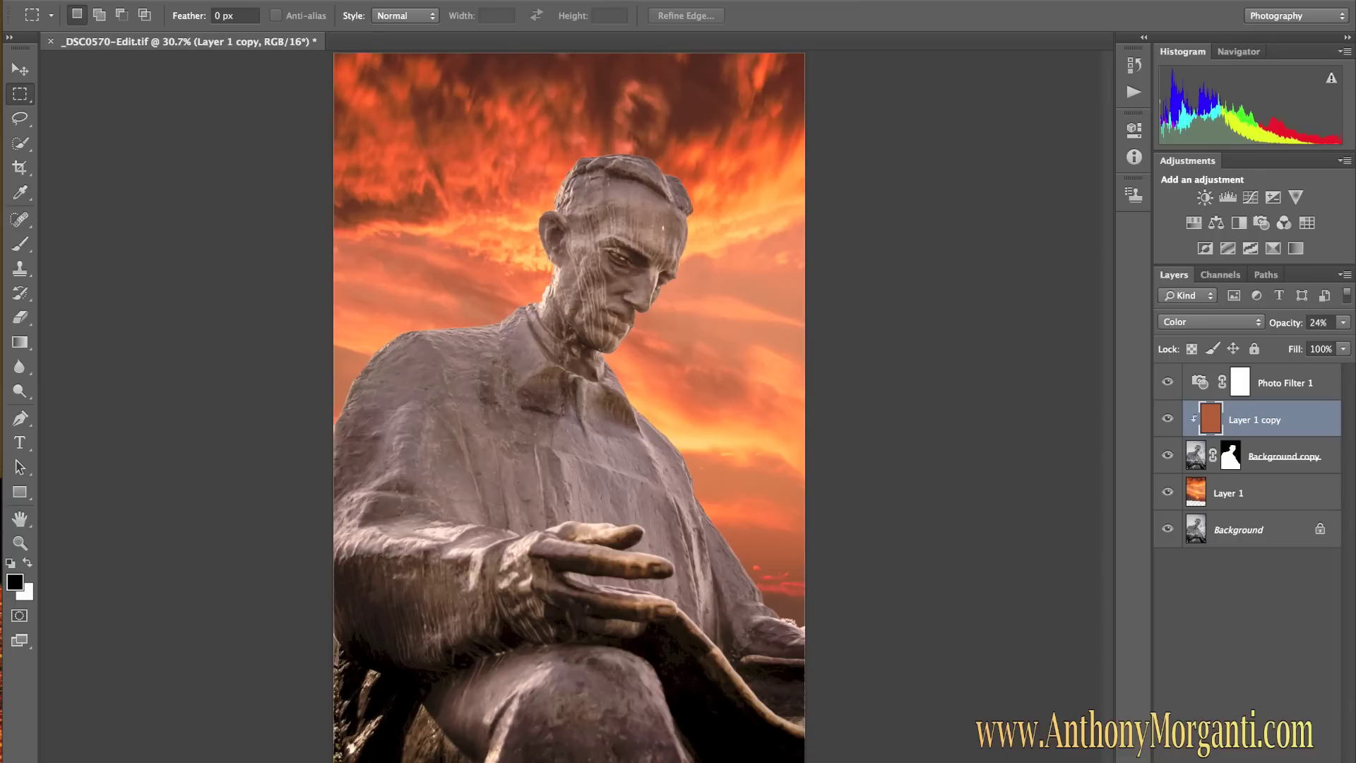
pyautogui.click(576, 0)
pyautogui.moveTo(646, 8)
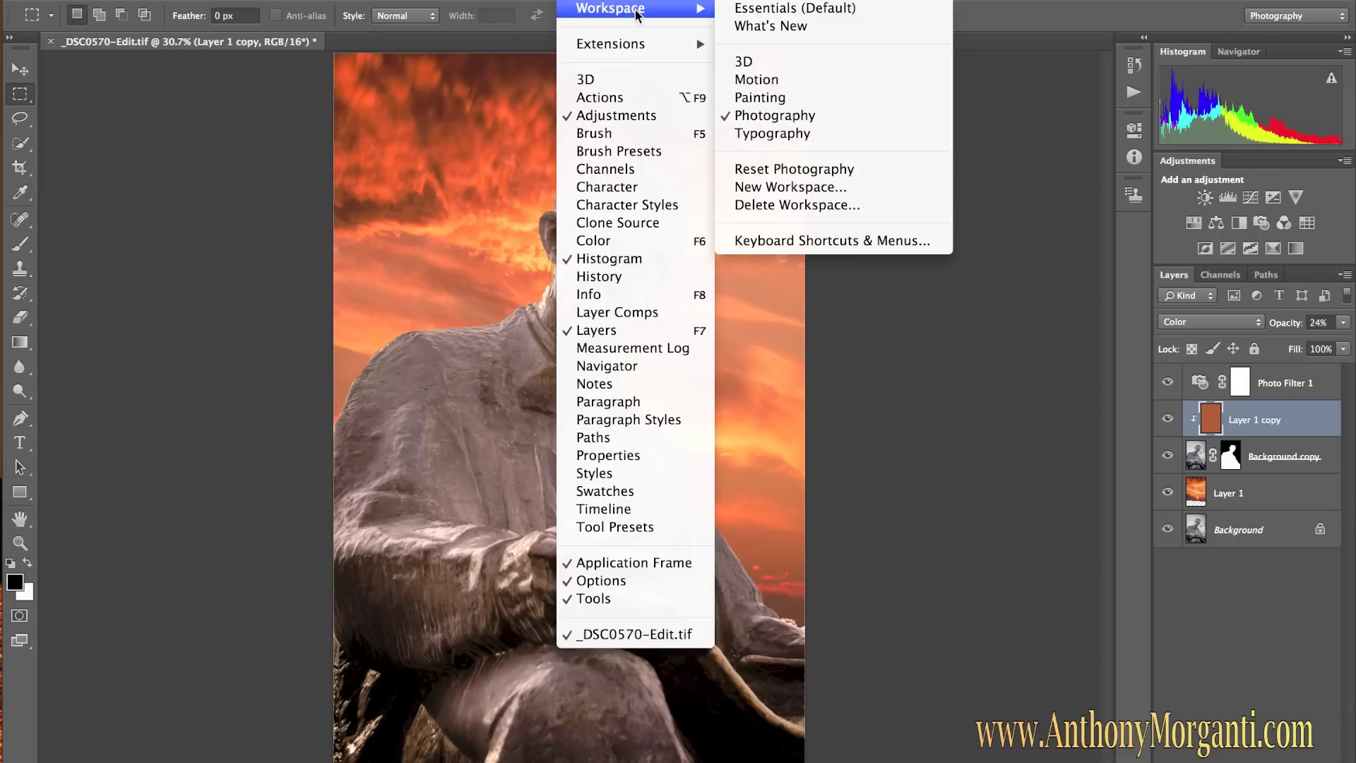
pyautogui.click(843, 173)
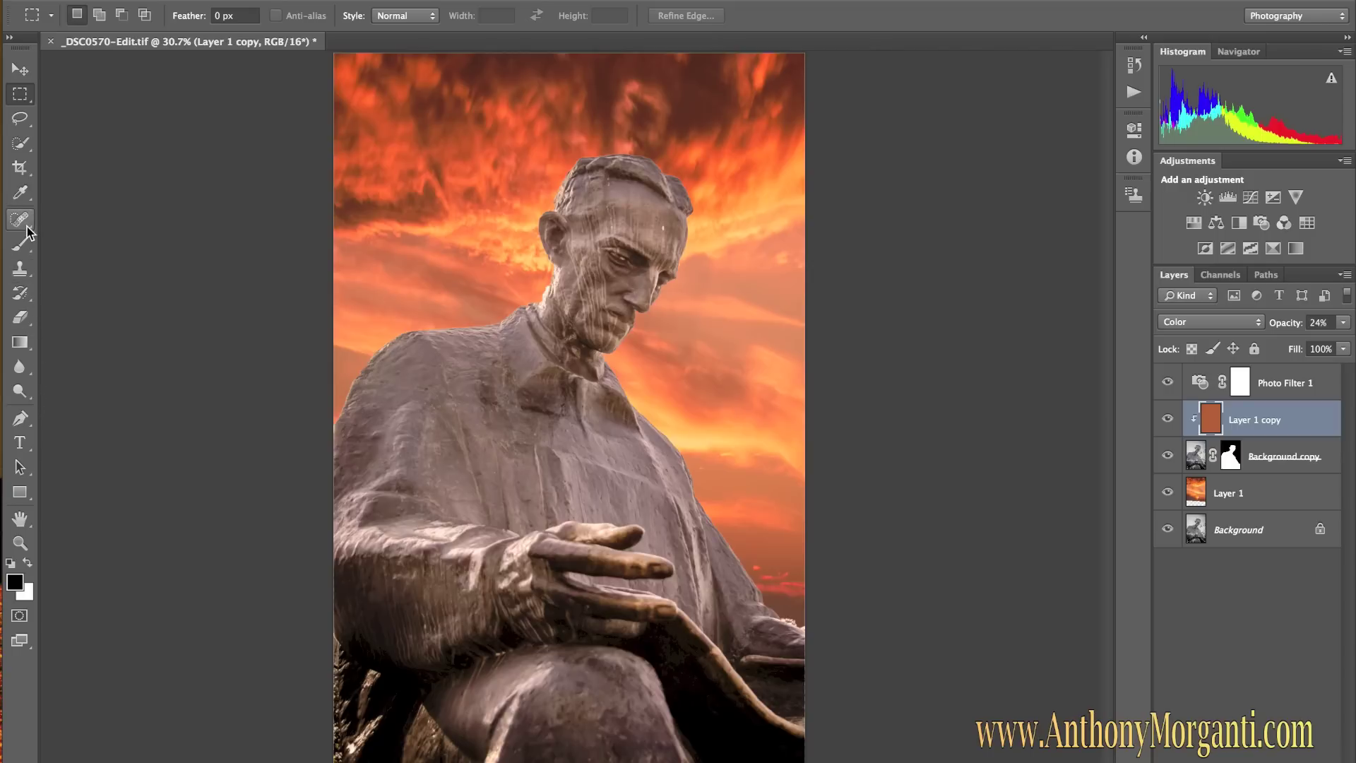
# Select the standard Lasso Tool, and replace the Quick Selection Tool with the grouped Magic Wand Tool
pyautogui.click(31, 127)
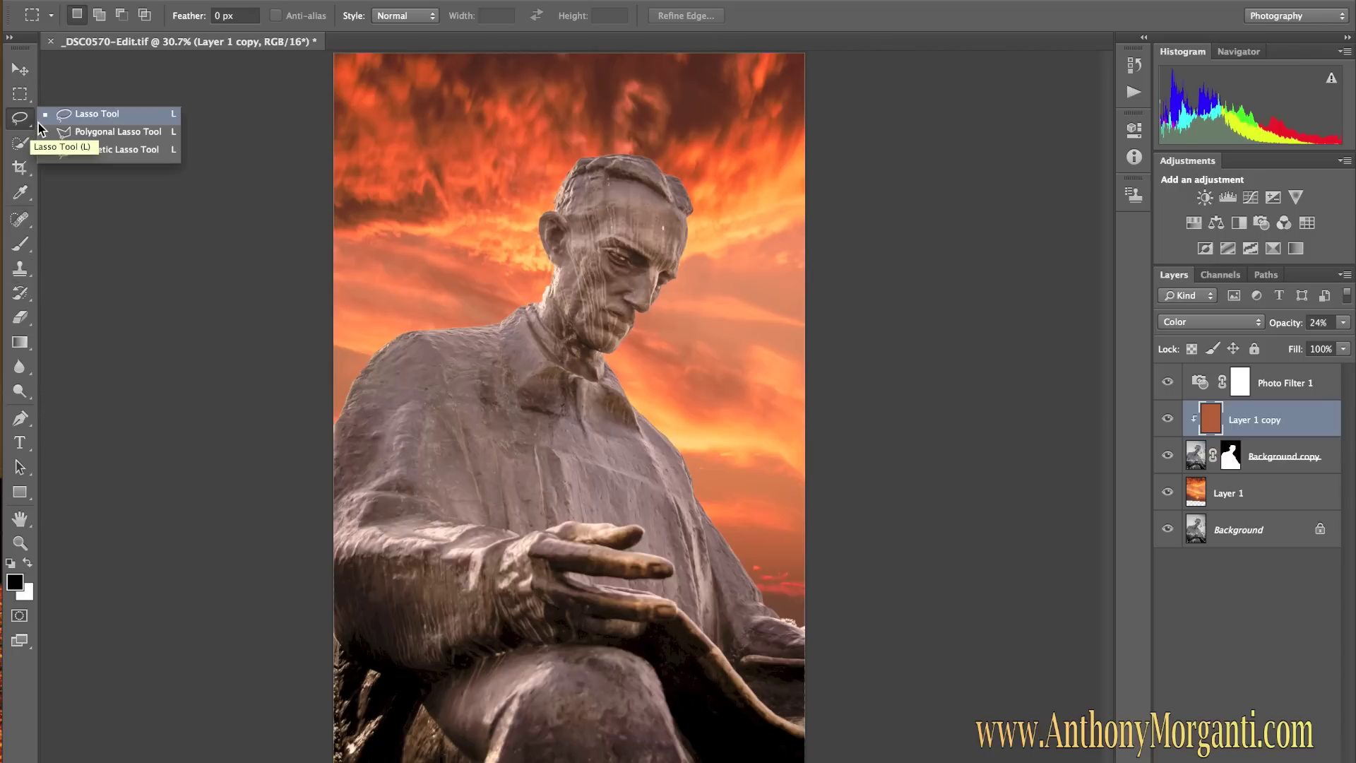
pyautogui.click(118, 117)
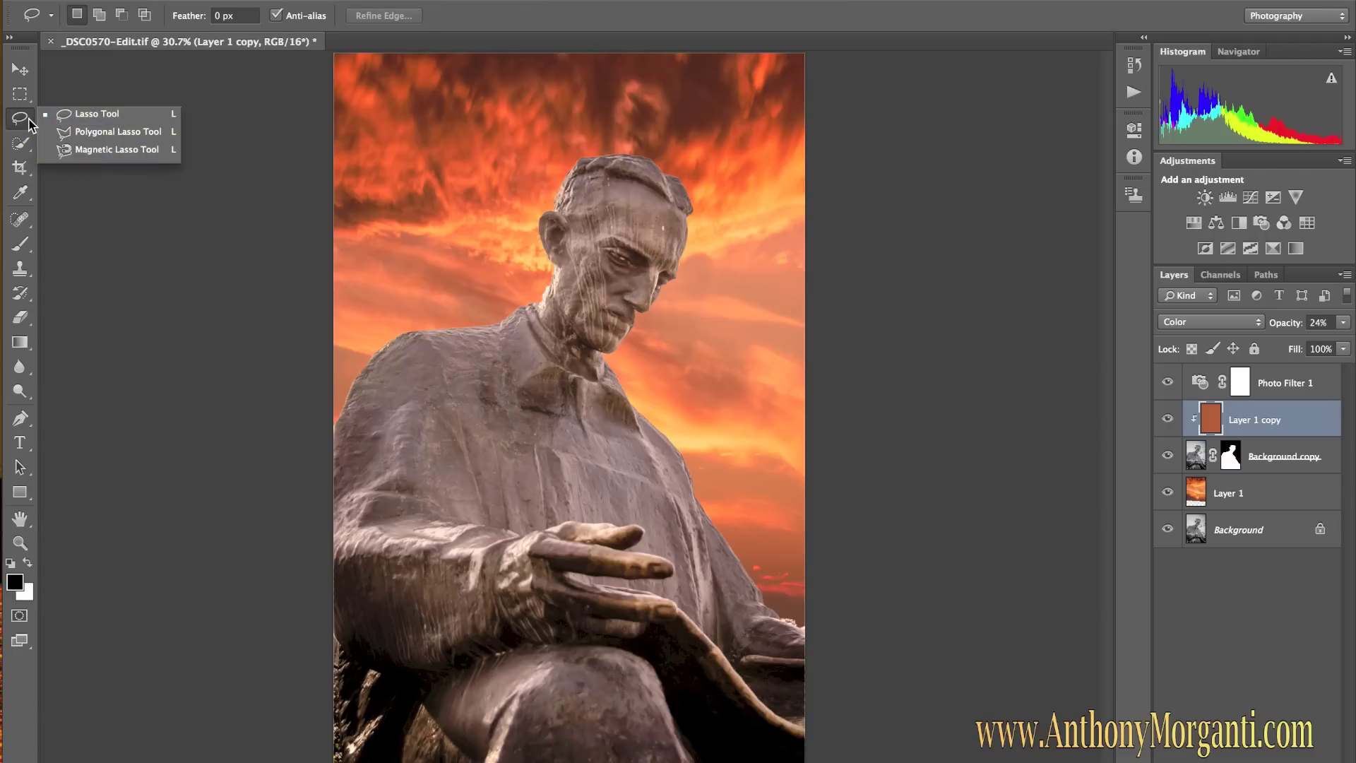
pyautogui.click(30, 149)
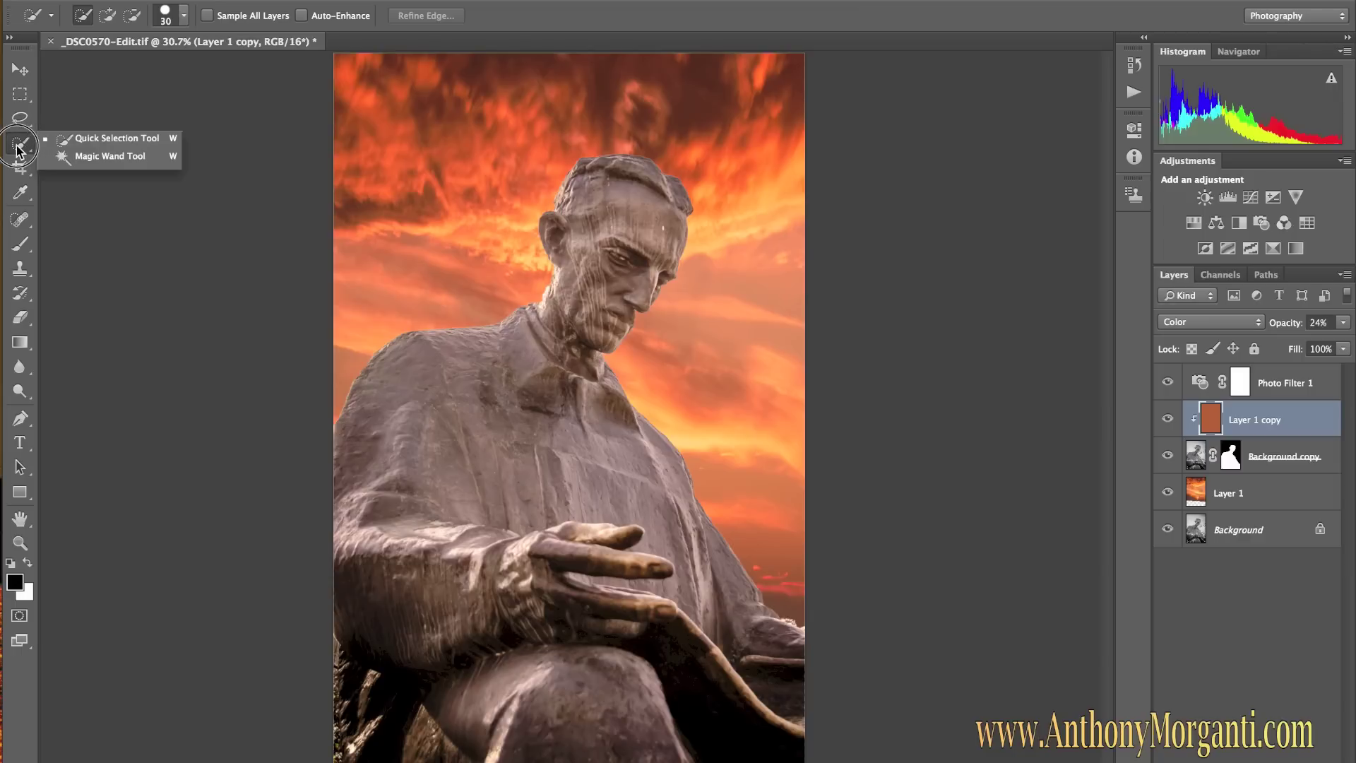
pyautogui.click(106, 155)
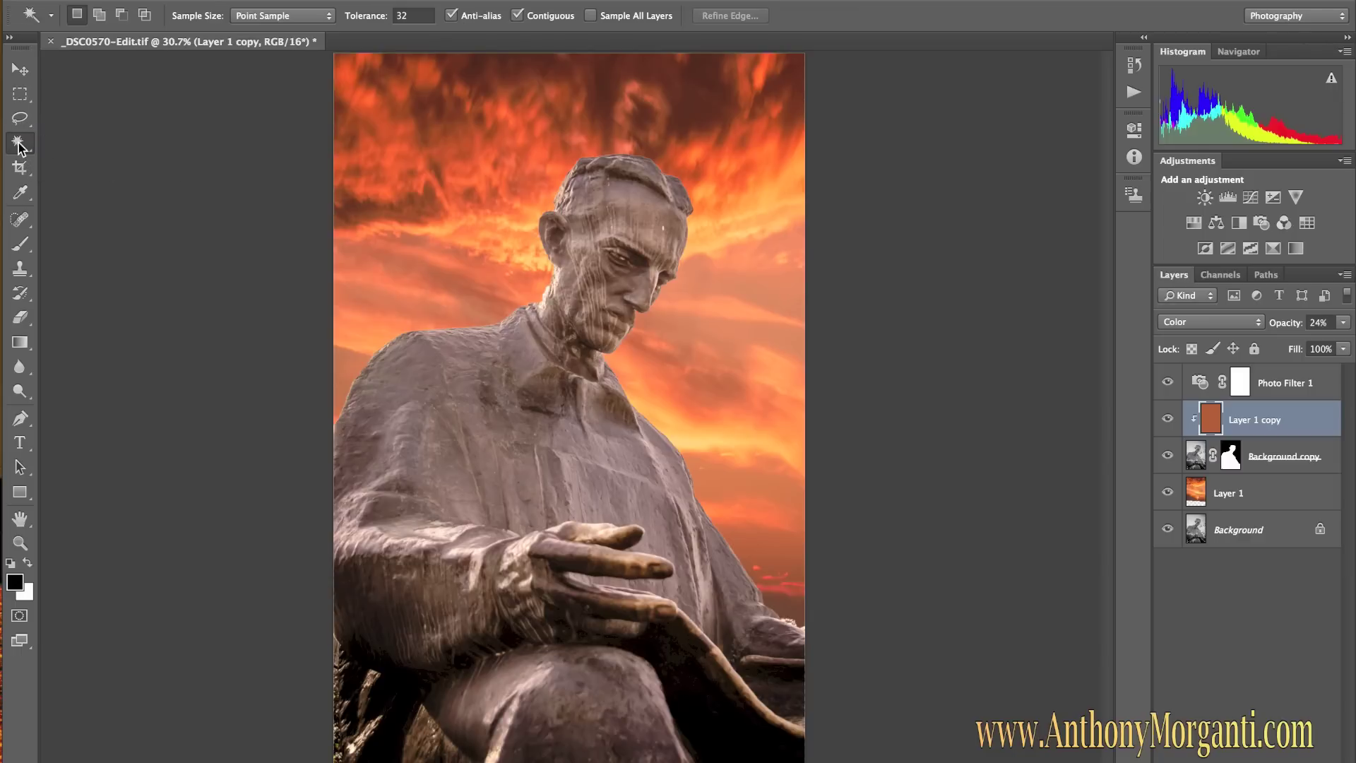
# Switch to the Move Tool, and restore the Quick Selection Tool in place of the Magic Wand Tool
pyautogui.click(21, 75)
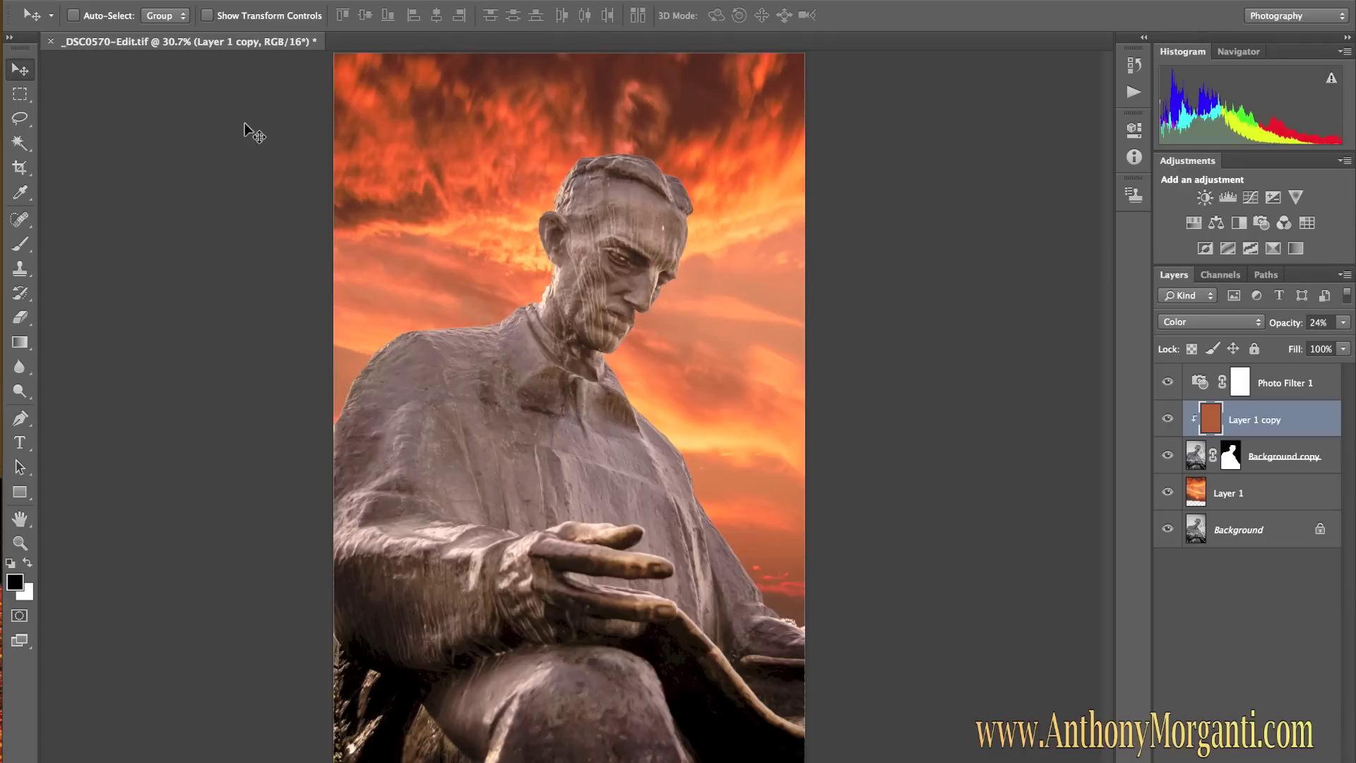
pyautogui.click(24, 146)
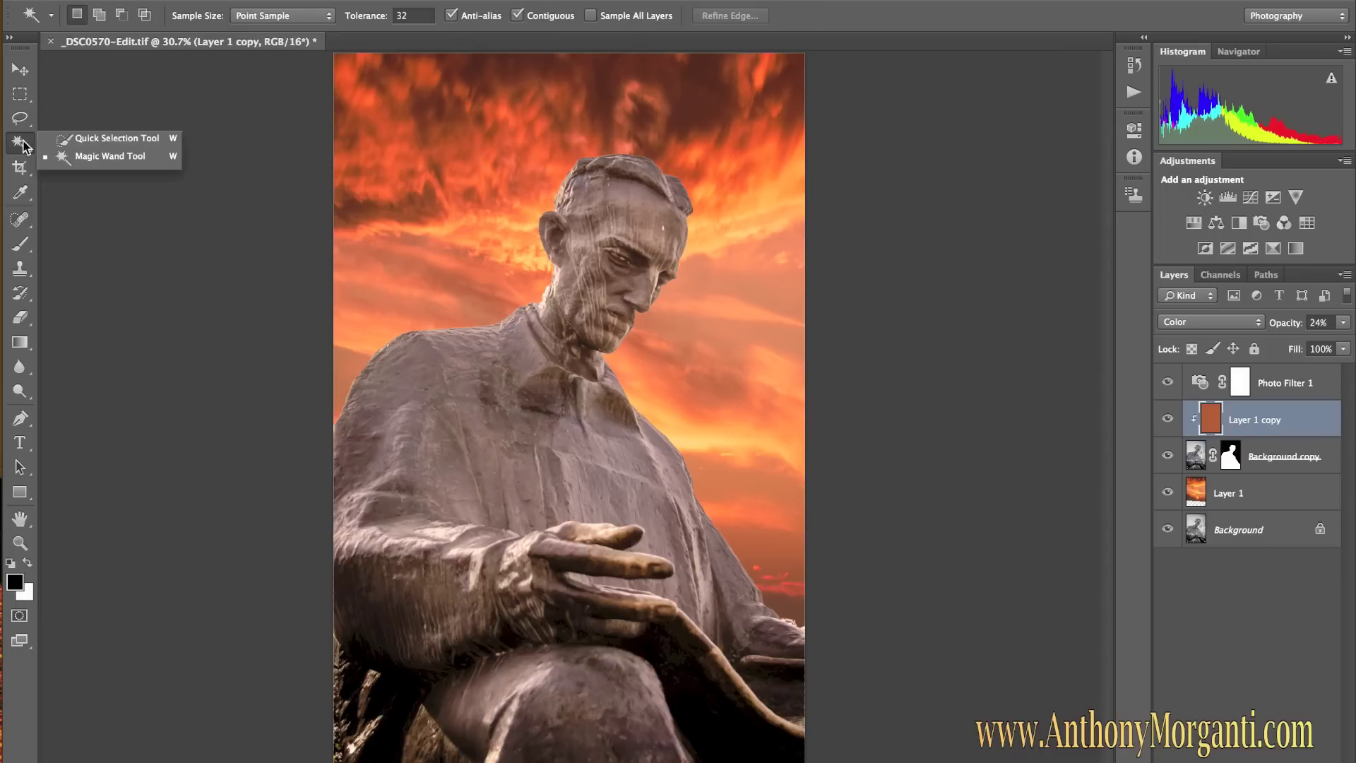
pyautogui.click(126, 138)
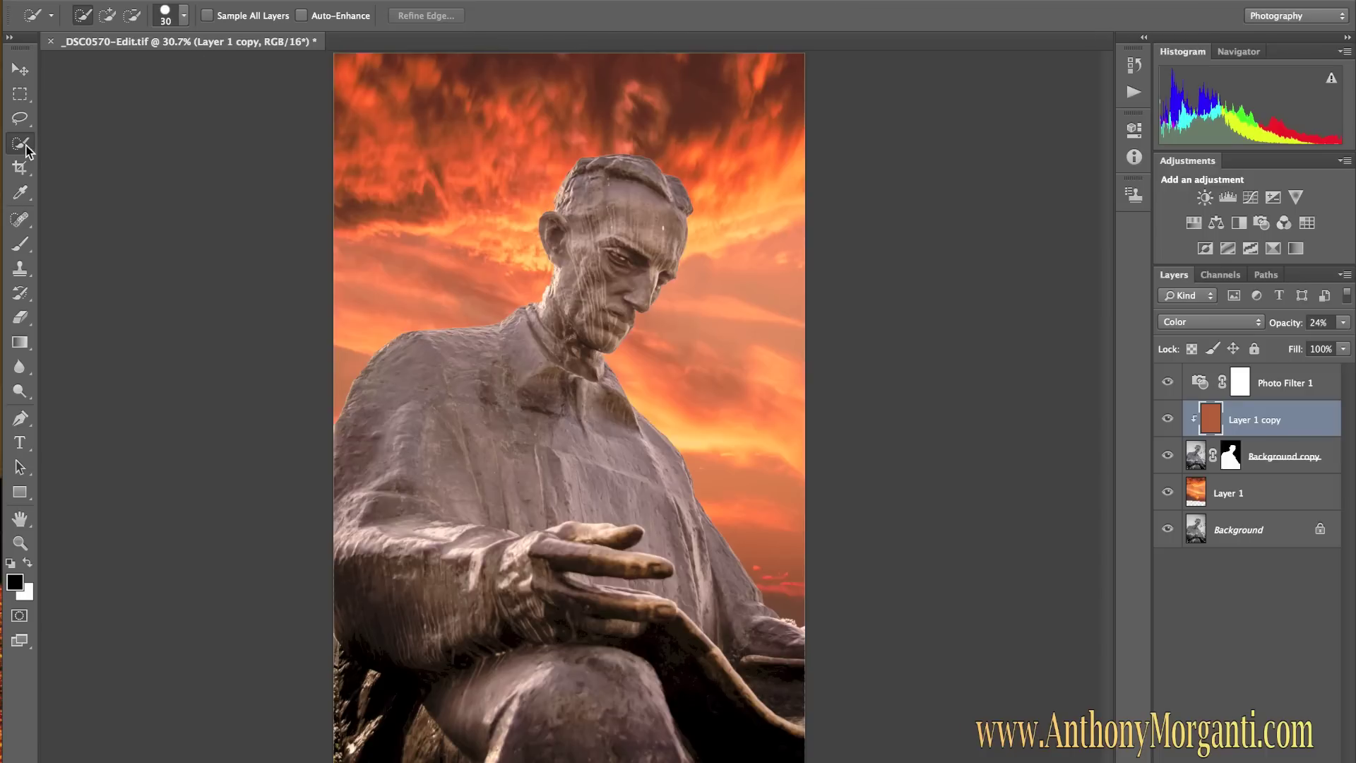
# Compare the settings offered by the Lasso, Spot Healing Brush, Brush and Clone Stamp tools
pyautogui.click(20, 118)
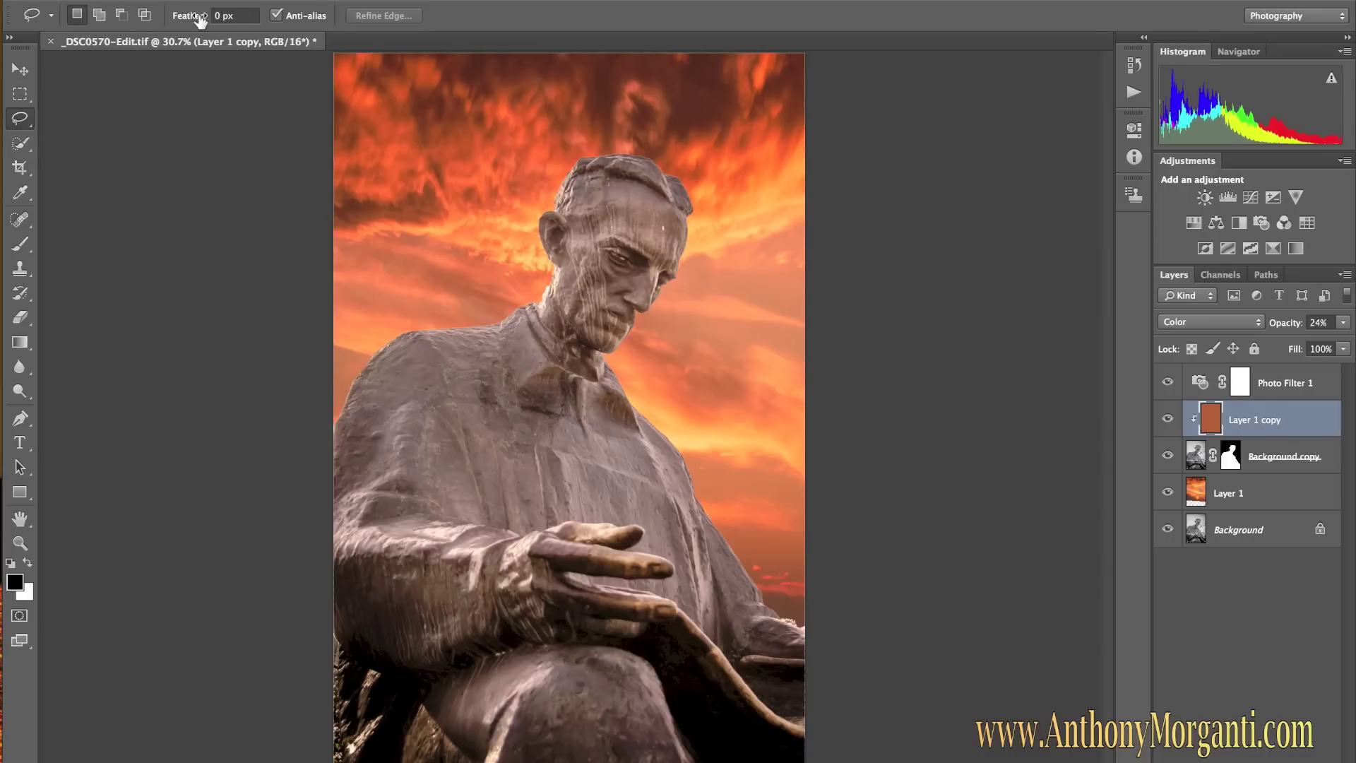
pyautogui.click(19, 221)
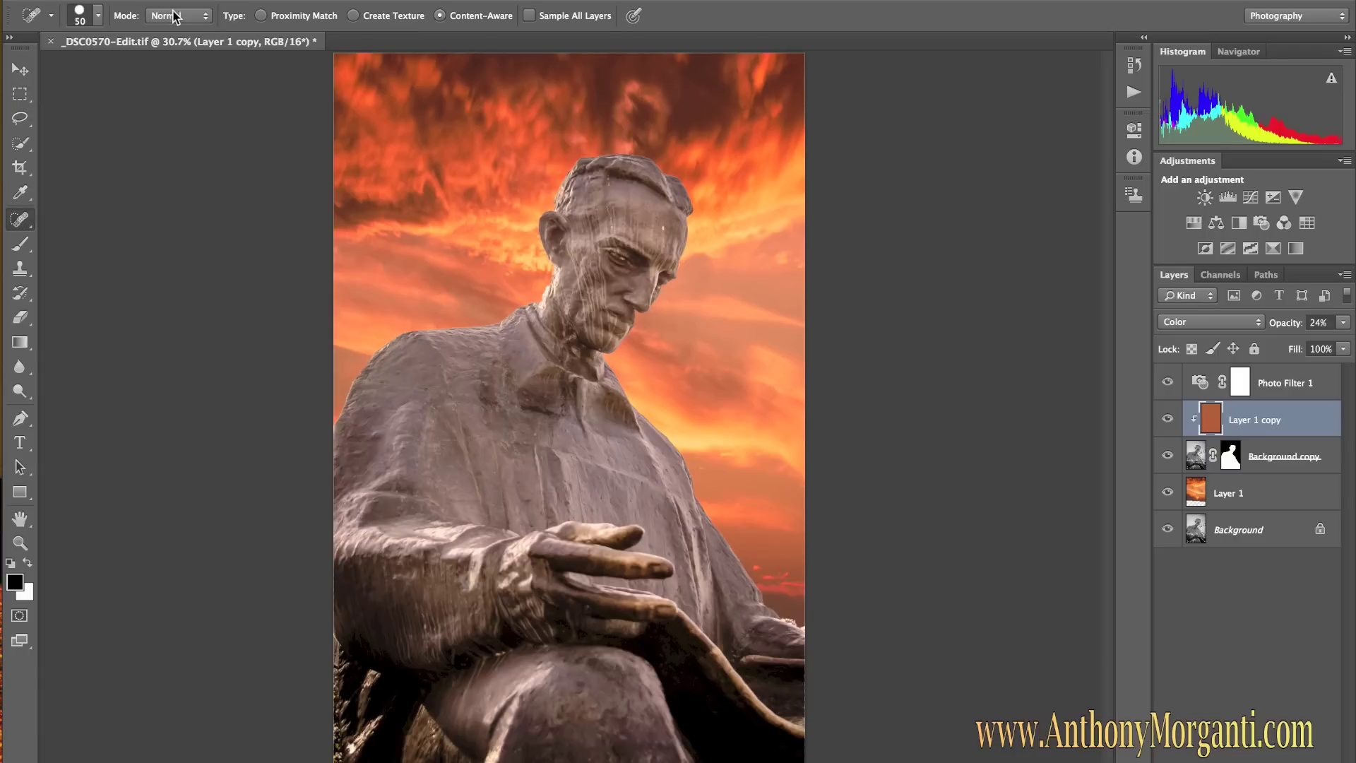
pyautogui.click(23, 248)
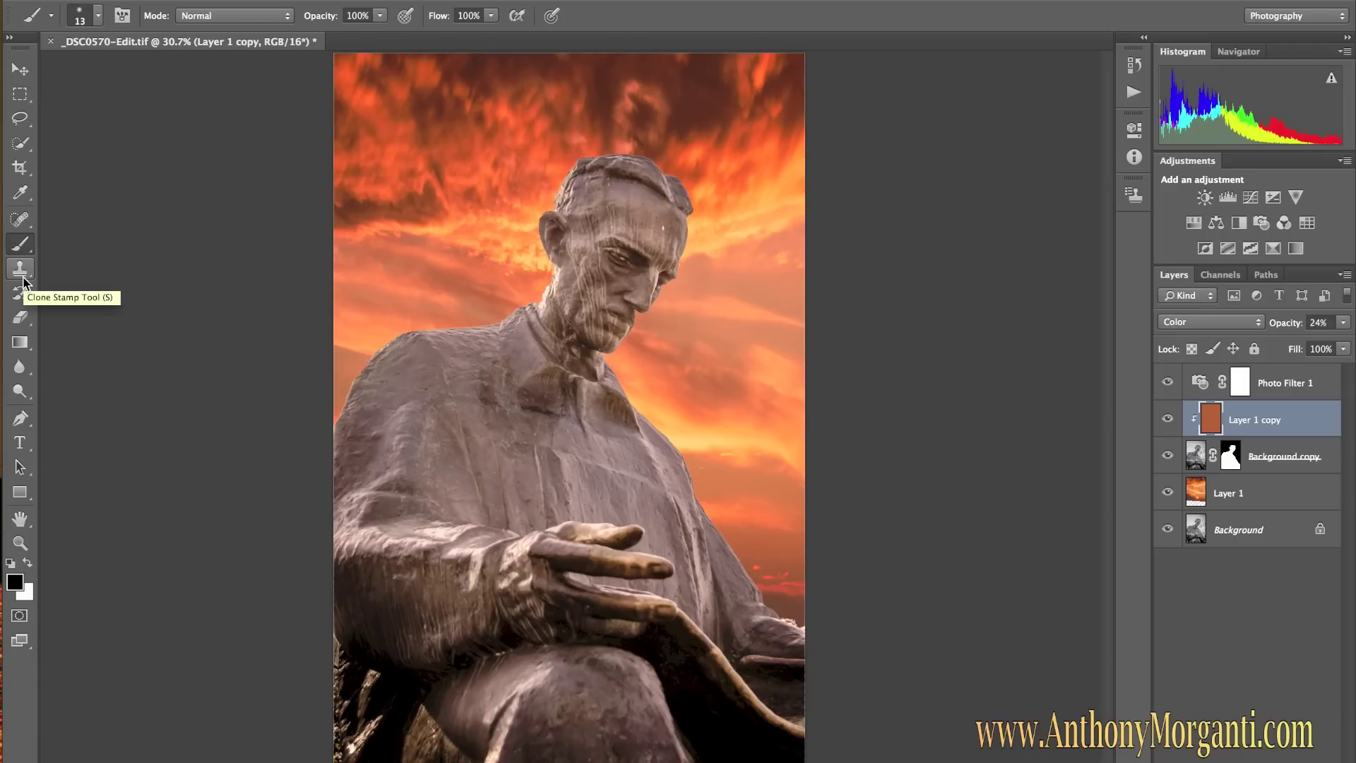
pyautogui.click(23, 275)
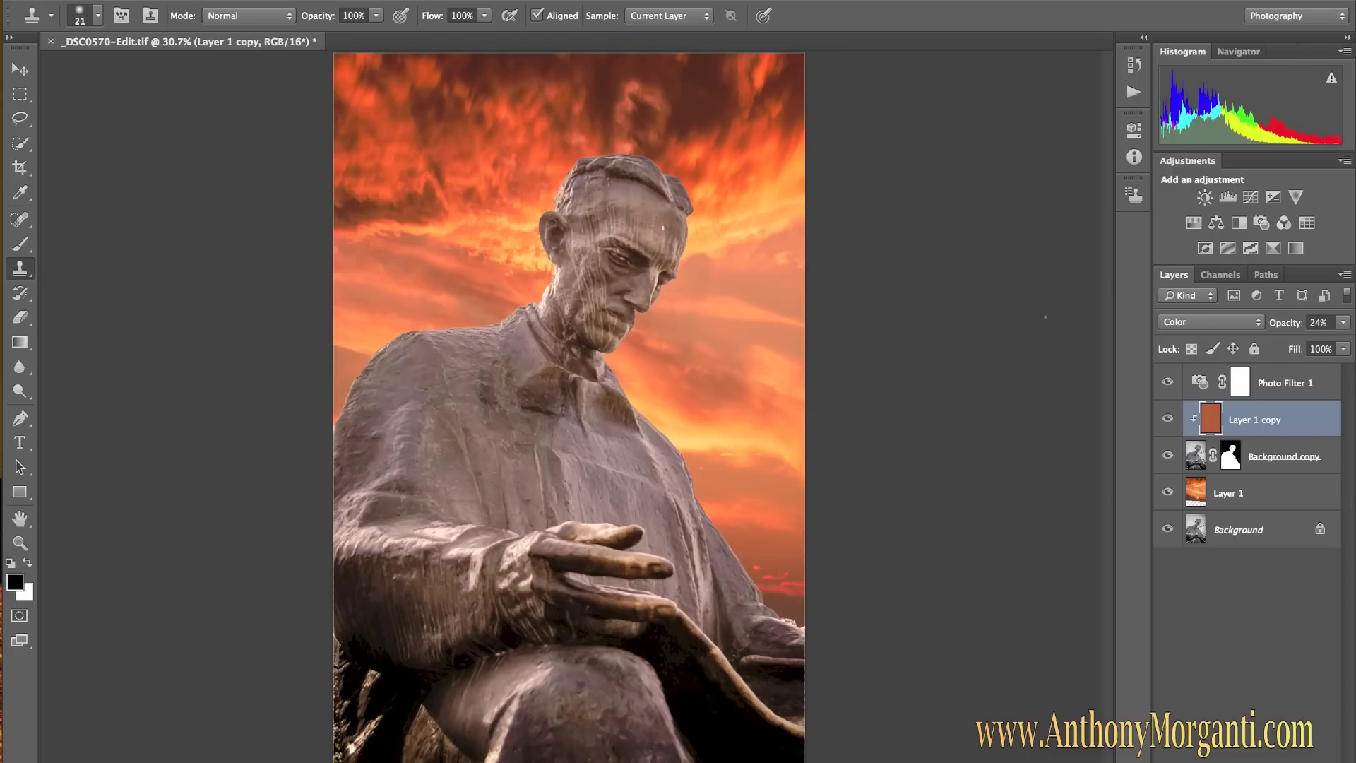
# View the image's channels, paths and Navigator preview, returning to the layer list and the histogram
pyautogui.click(1219, 274)
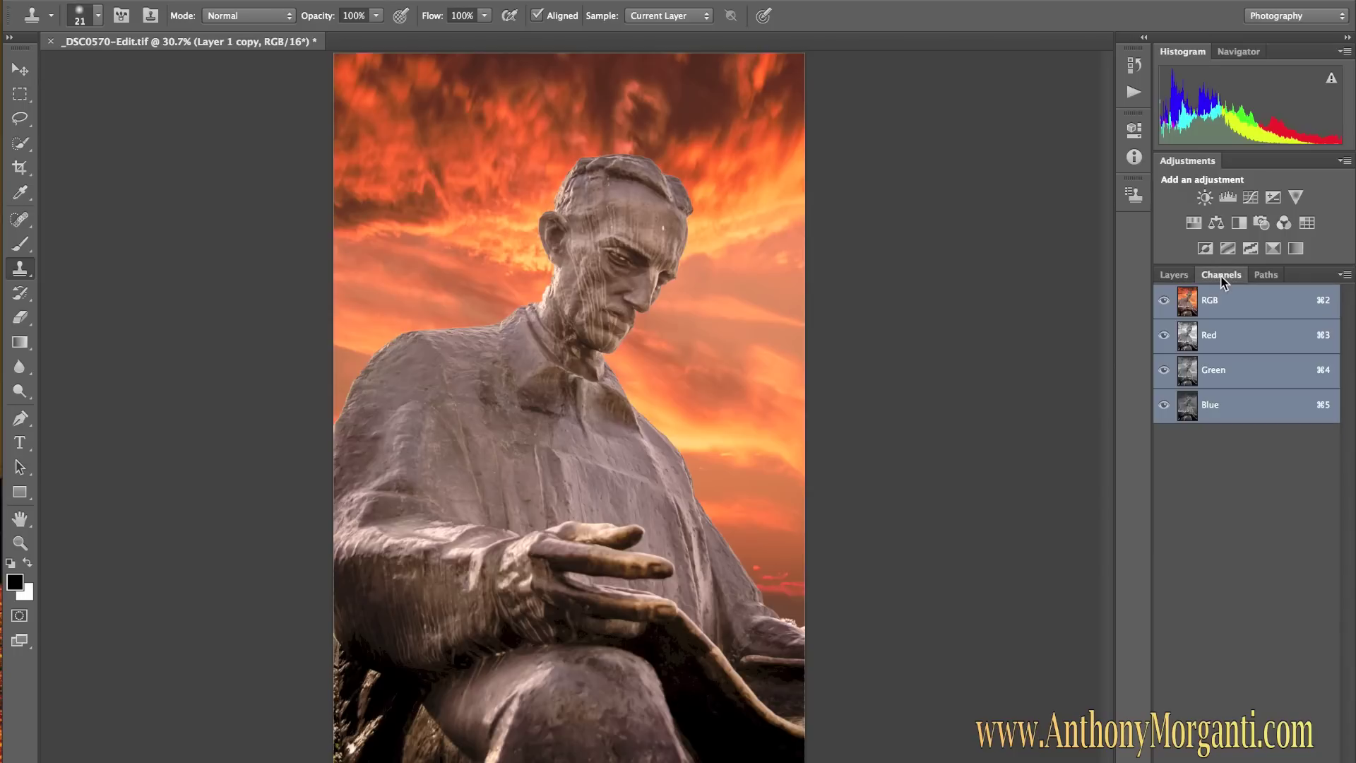
pyautogui.click(1266, 274)
pyautogui.click(1179, 274)
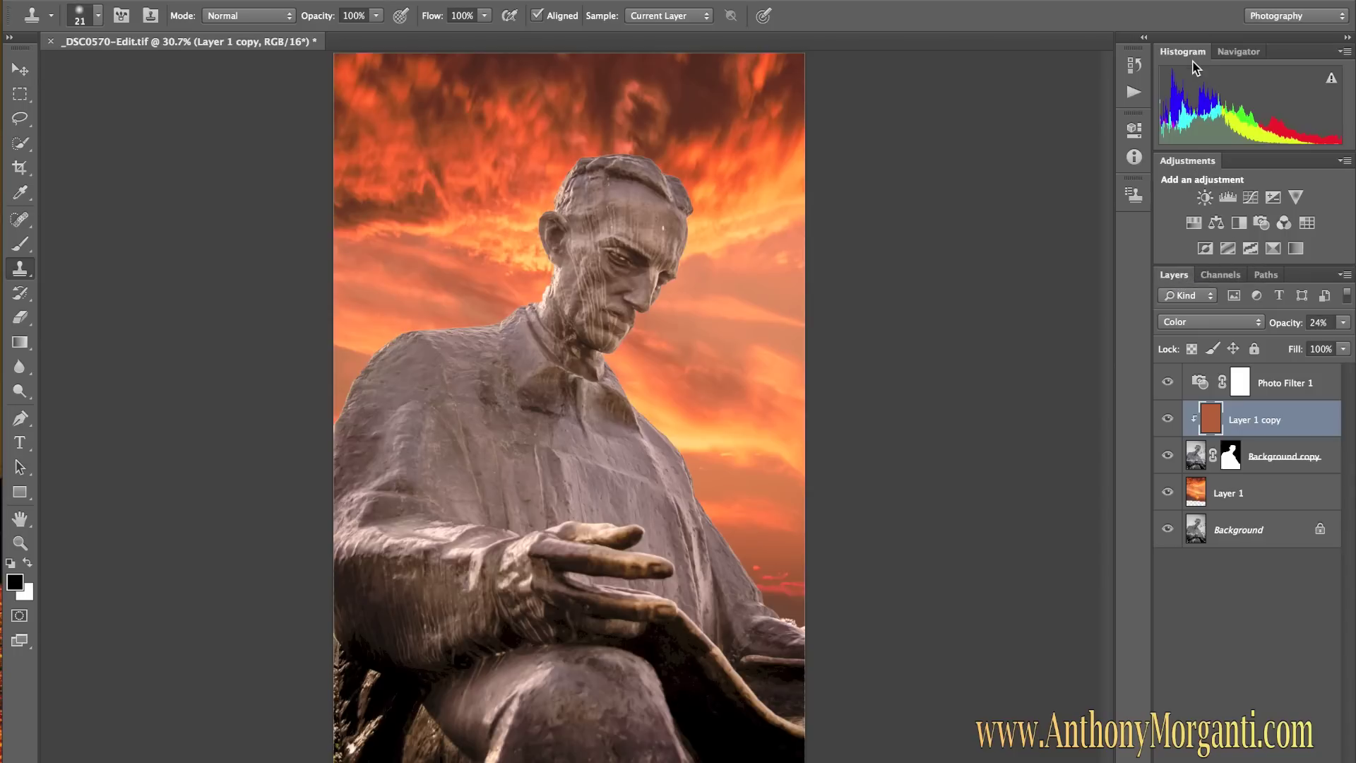
pyautogui.click(1227, 57)
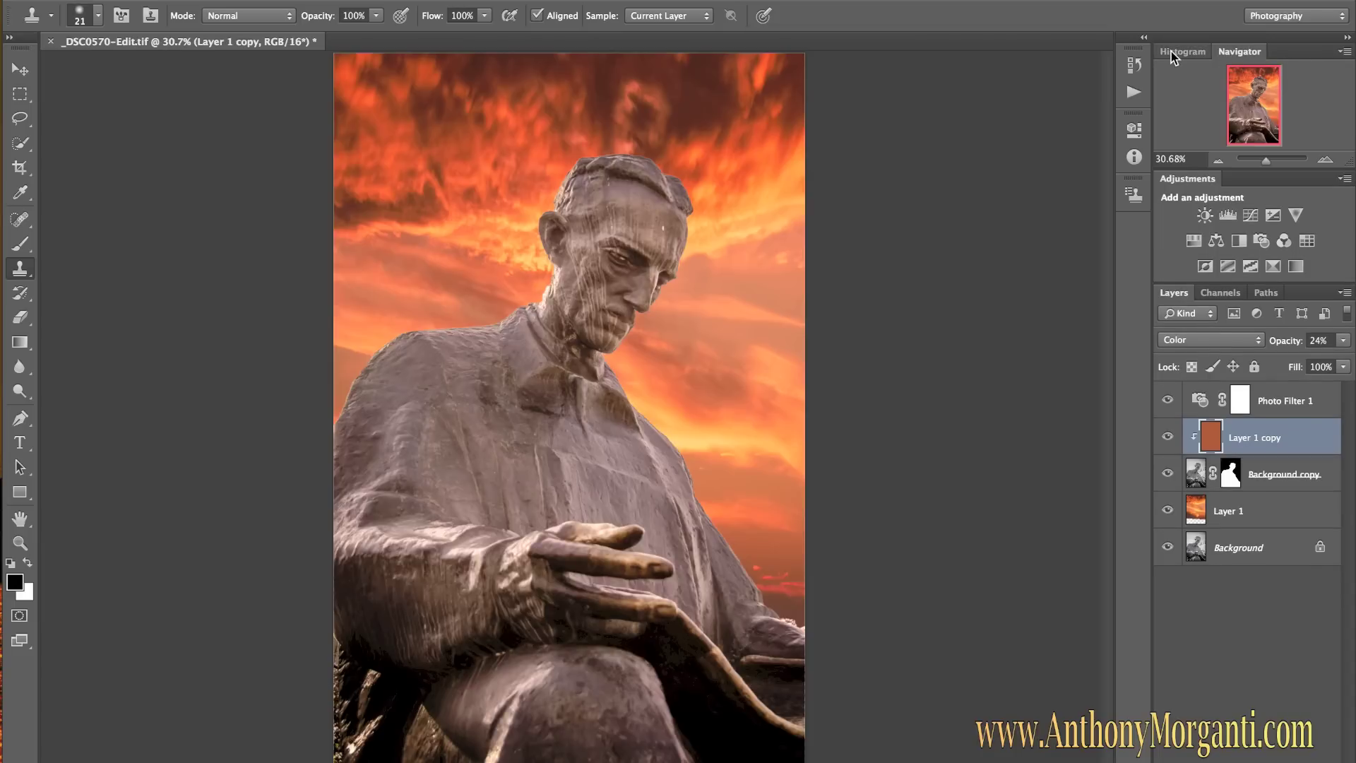
pyautogui.click(1172, 53)
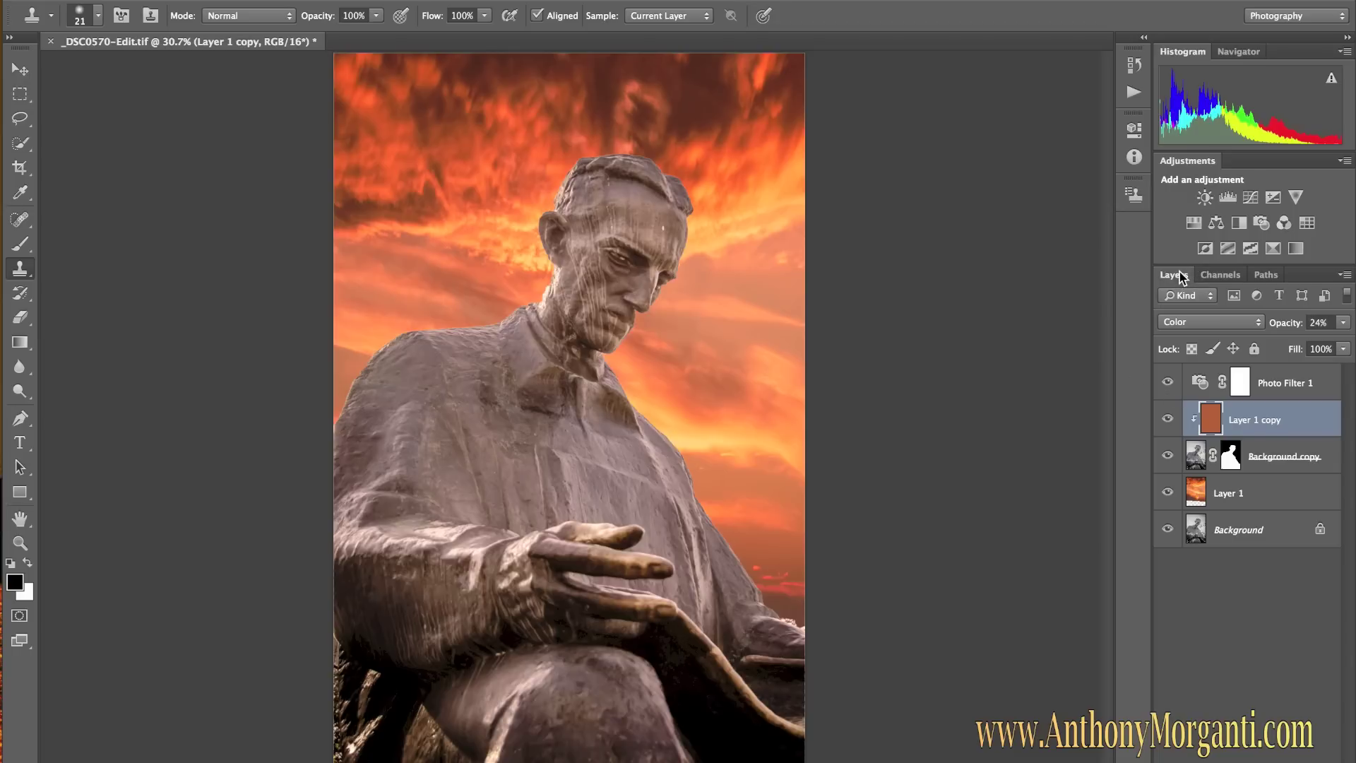
# Float Layers beside the image and dock it back in its group, ahead of Channels and Paths
pyautogui.moveTo(1179, 276); pyautogui.dragTo(878, 149)
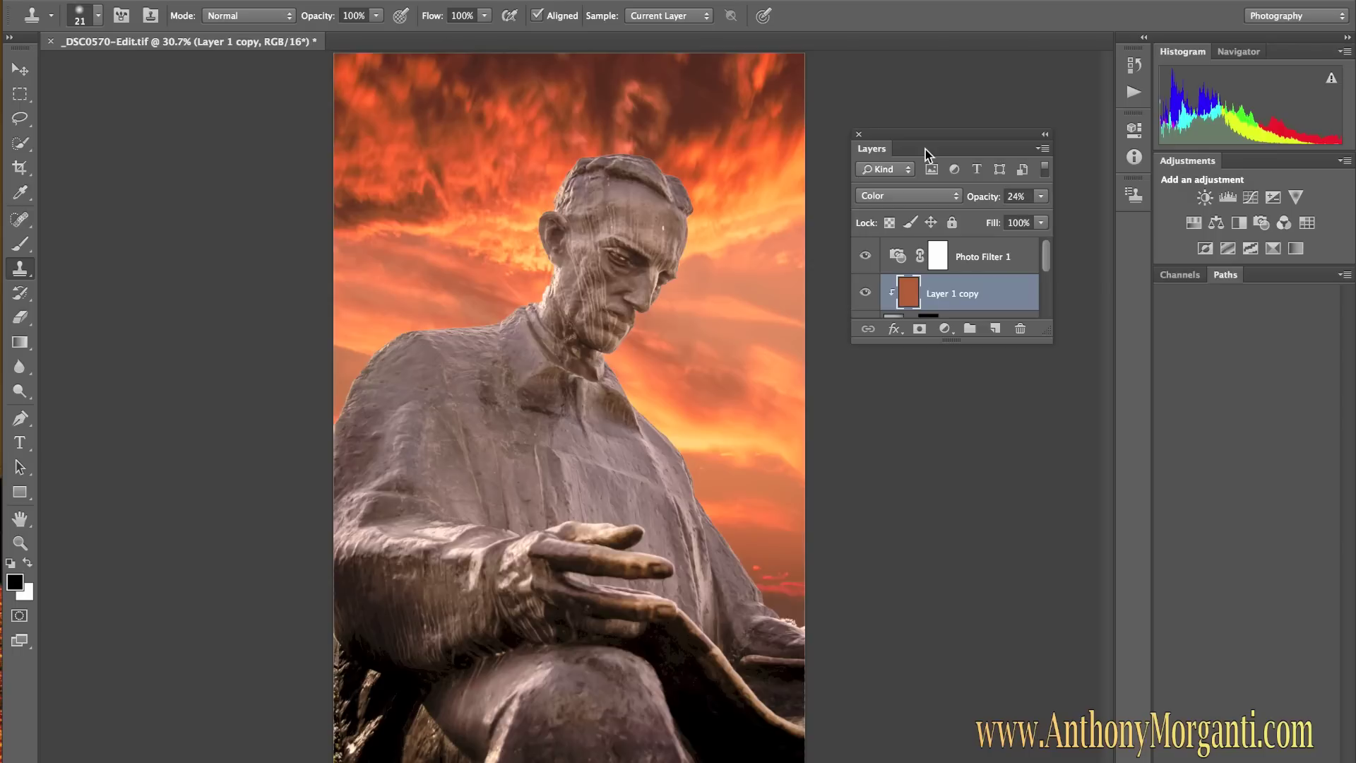
pyautogui.moveTo(926, 150); pyautogui.dragTo(1253, 281)
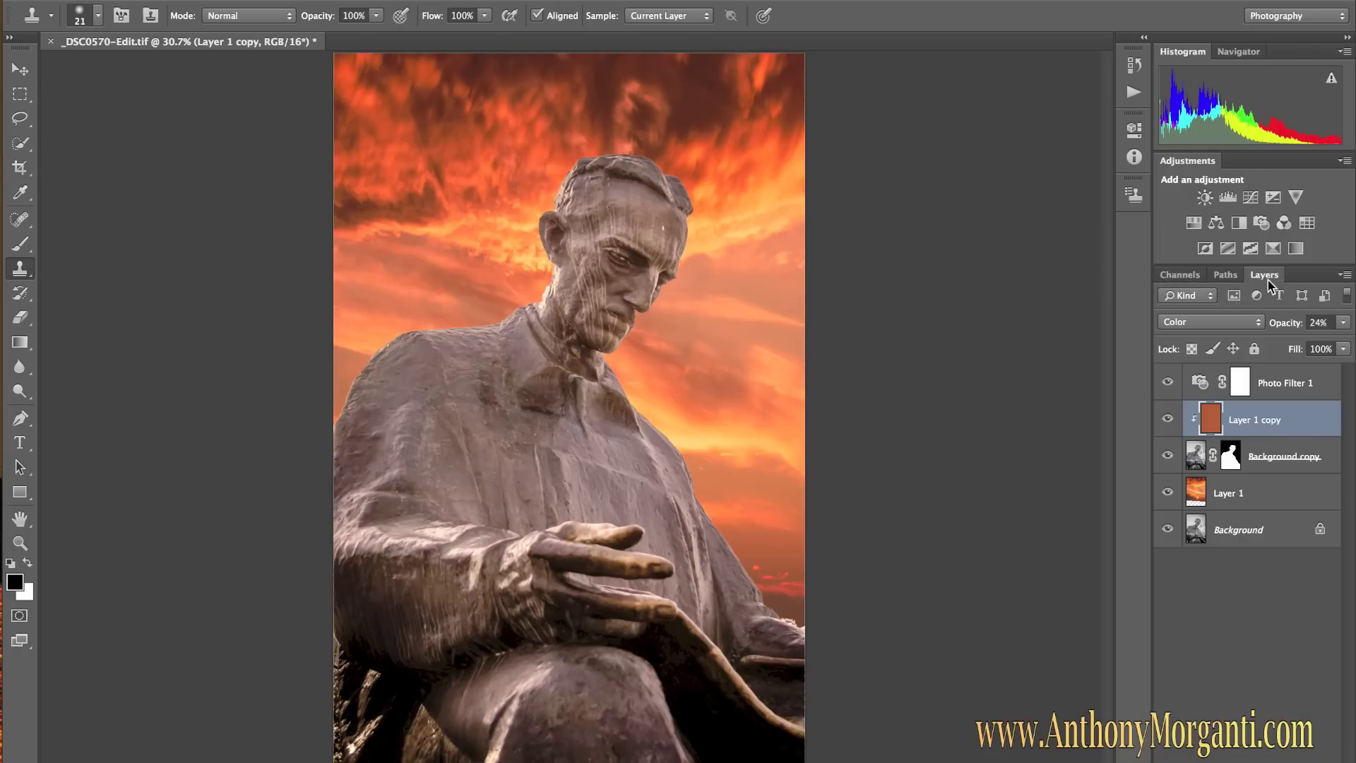
pyautogui.moveTo(1268, 279); pyautogui.dragTo(1171, 282)
# Check Channels and Paths in the regrouped dock and return to the layer list
pyautogui.click(1208, 275)
pyautogui.click(1265, 275)
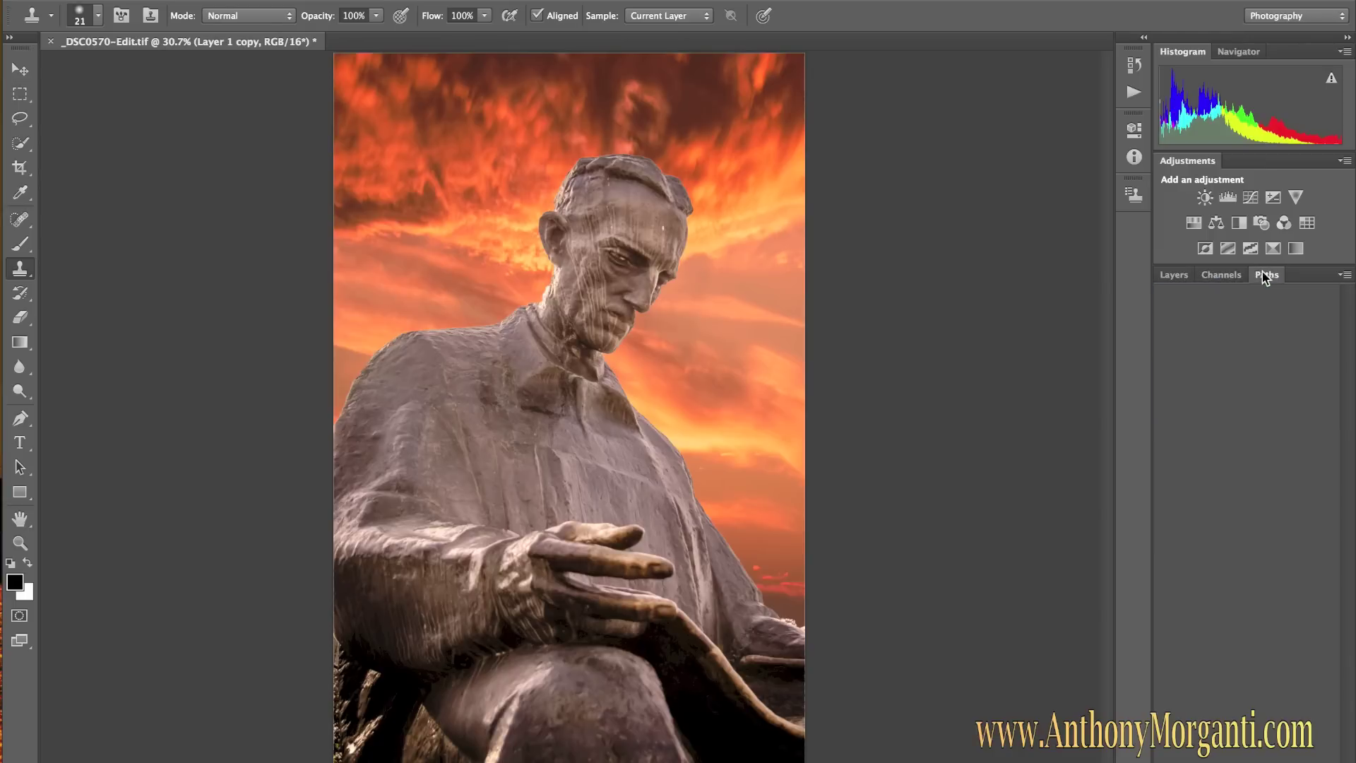
pyautogui.click(1178, 278)
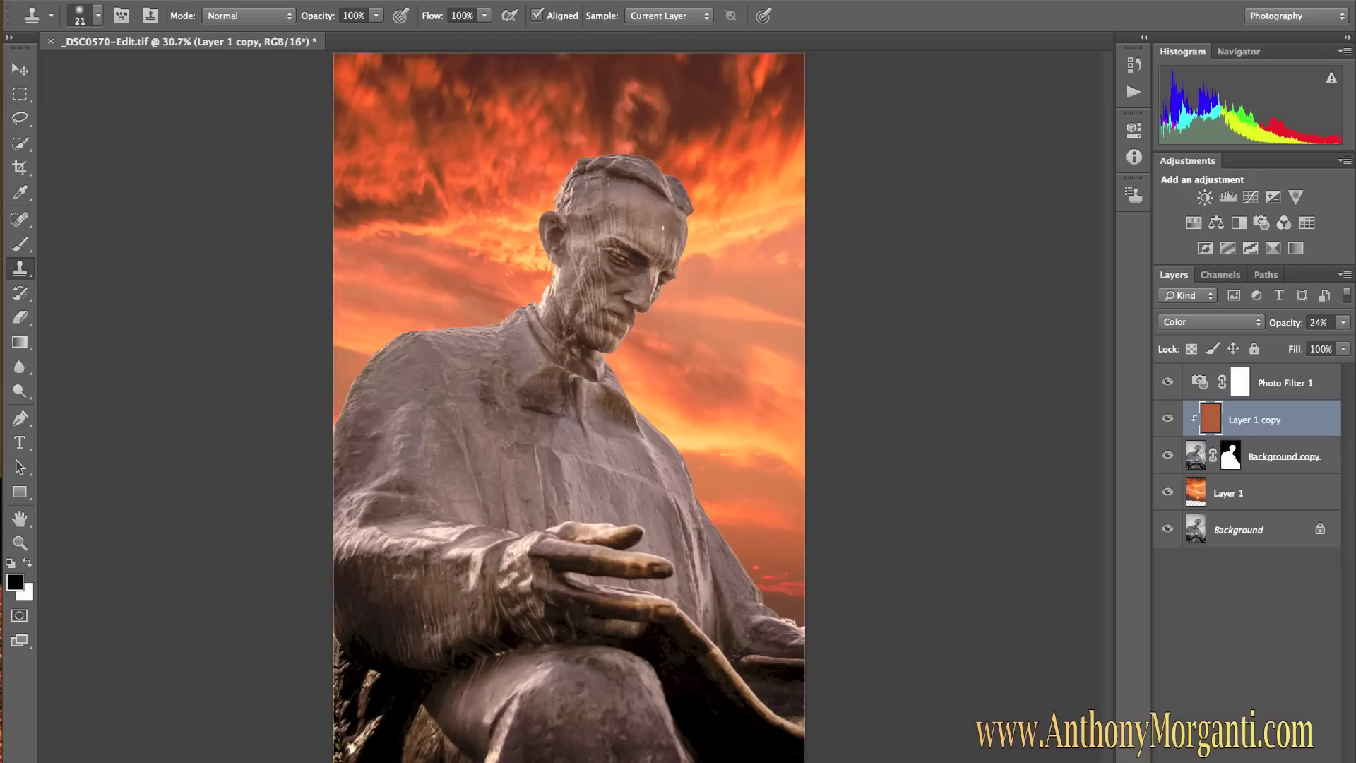
# Compare the commands offered by the Layers options list with those of the main Layer command list
pyautogui.click(1345, 276)
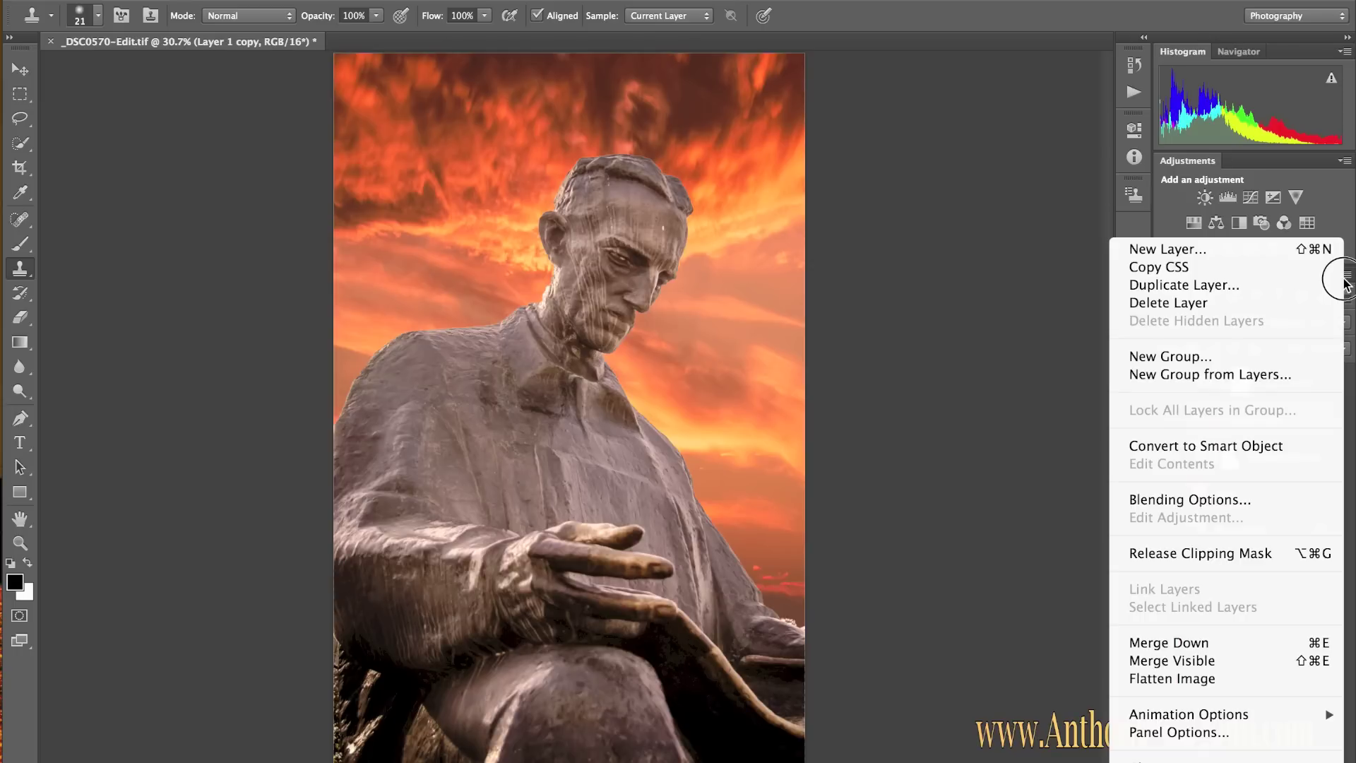
pyautogui.click(1345, 282)
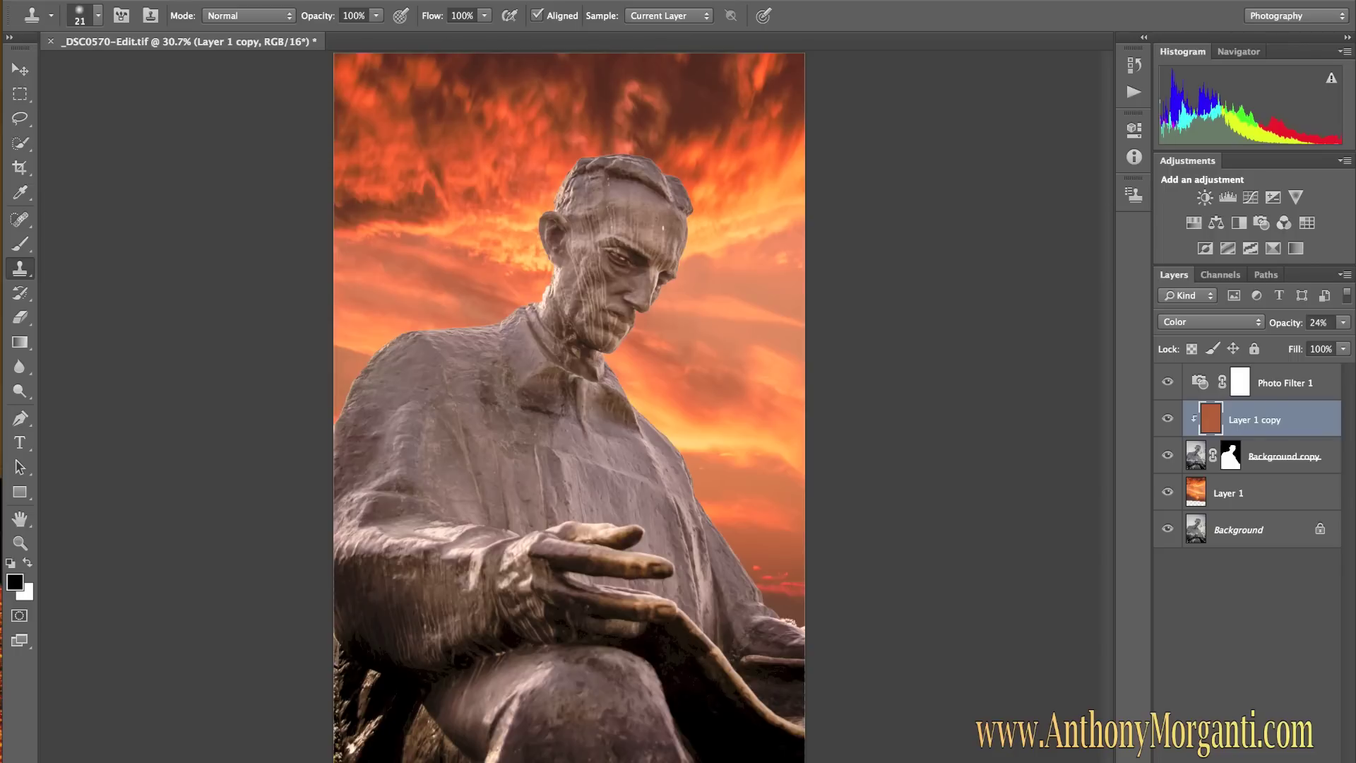
pyautogui.click(290, 0)
pyautogui.click(289, 0)
pyautogui.click(289, 0)
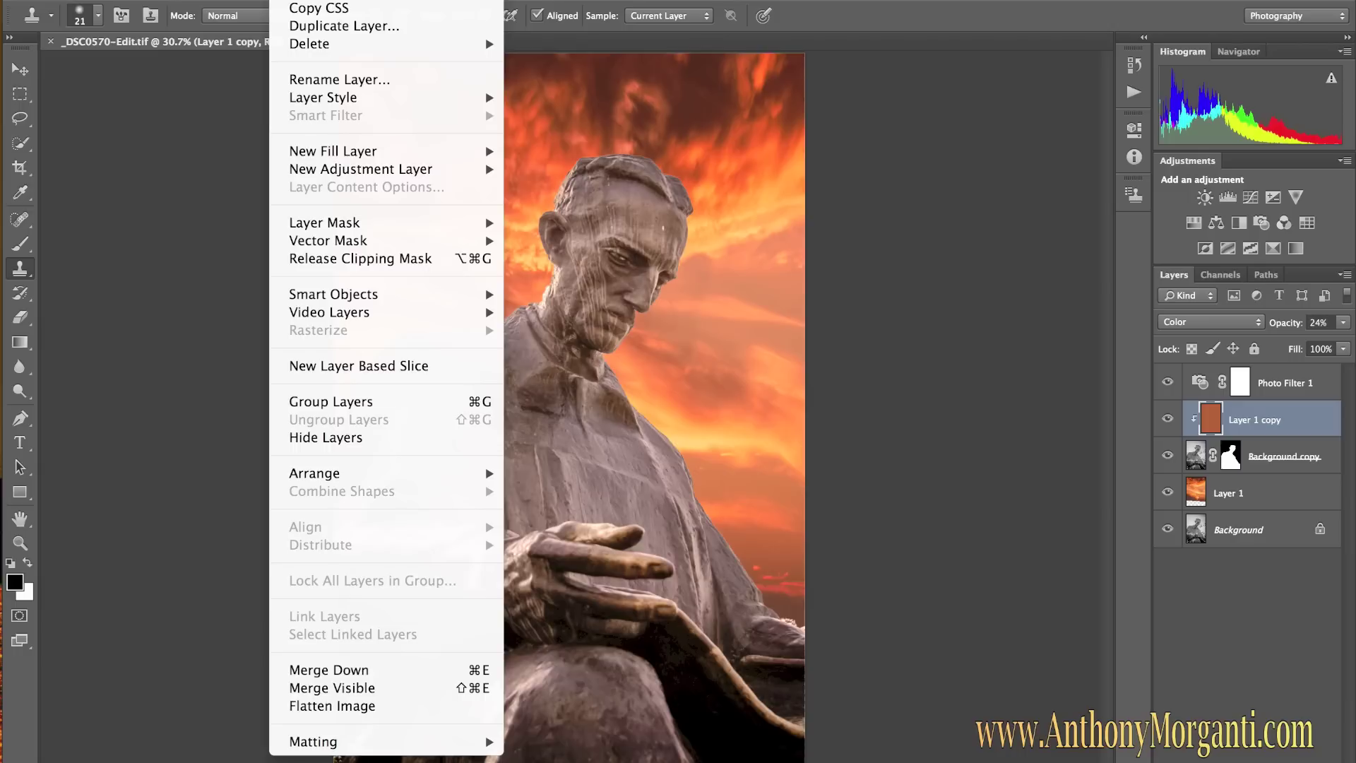
pyautogui.press('Escape')
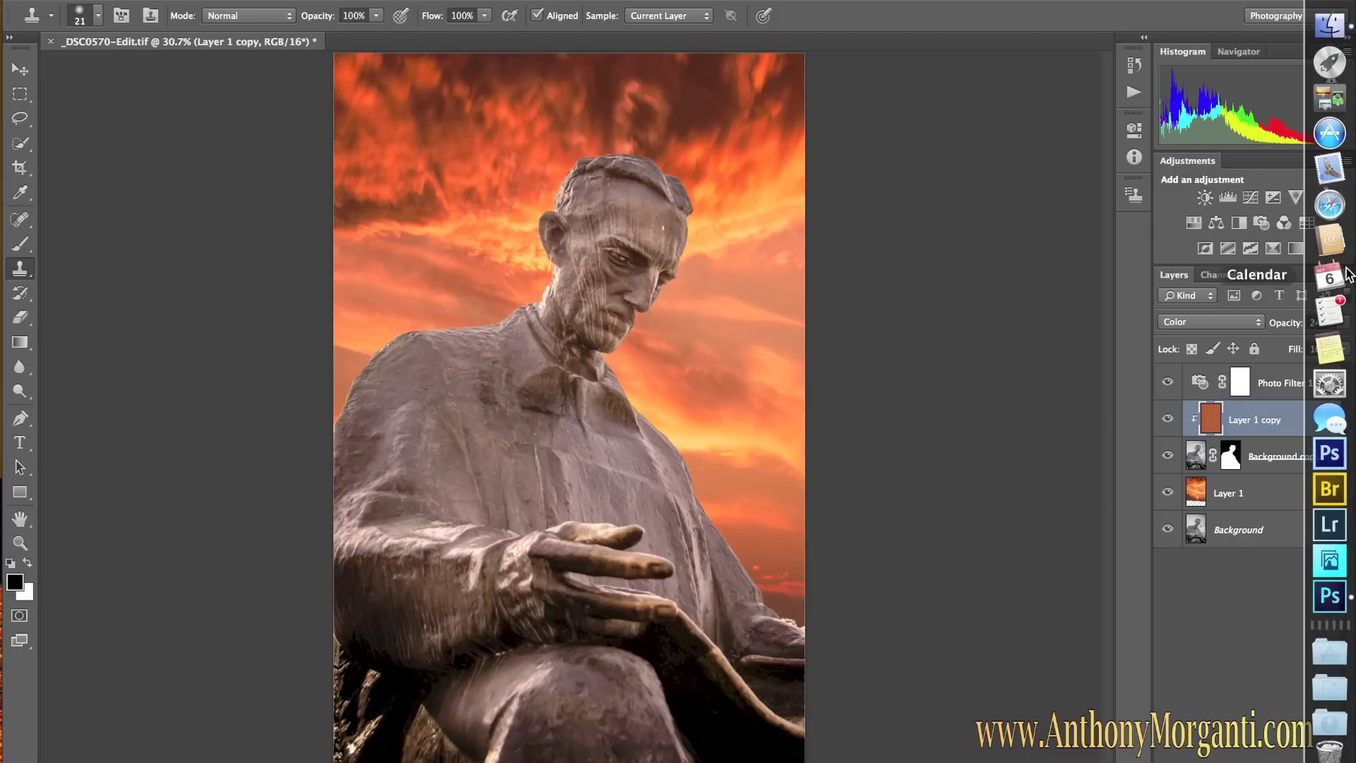
pyautogui.click(1346, 276)
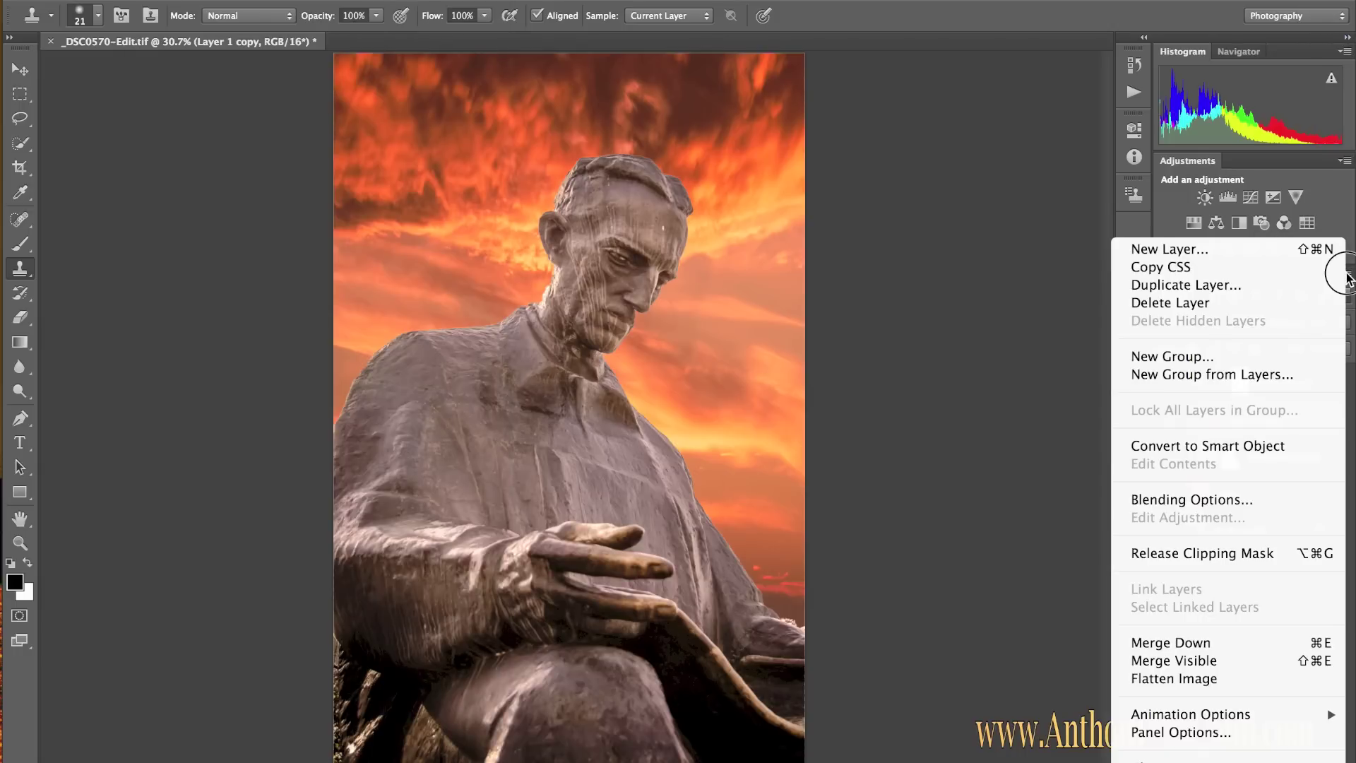
pyautogui.click(1346, 274)
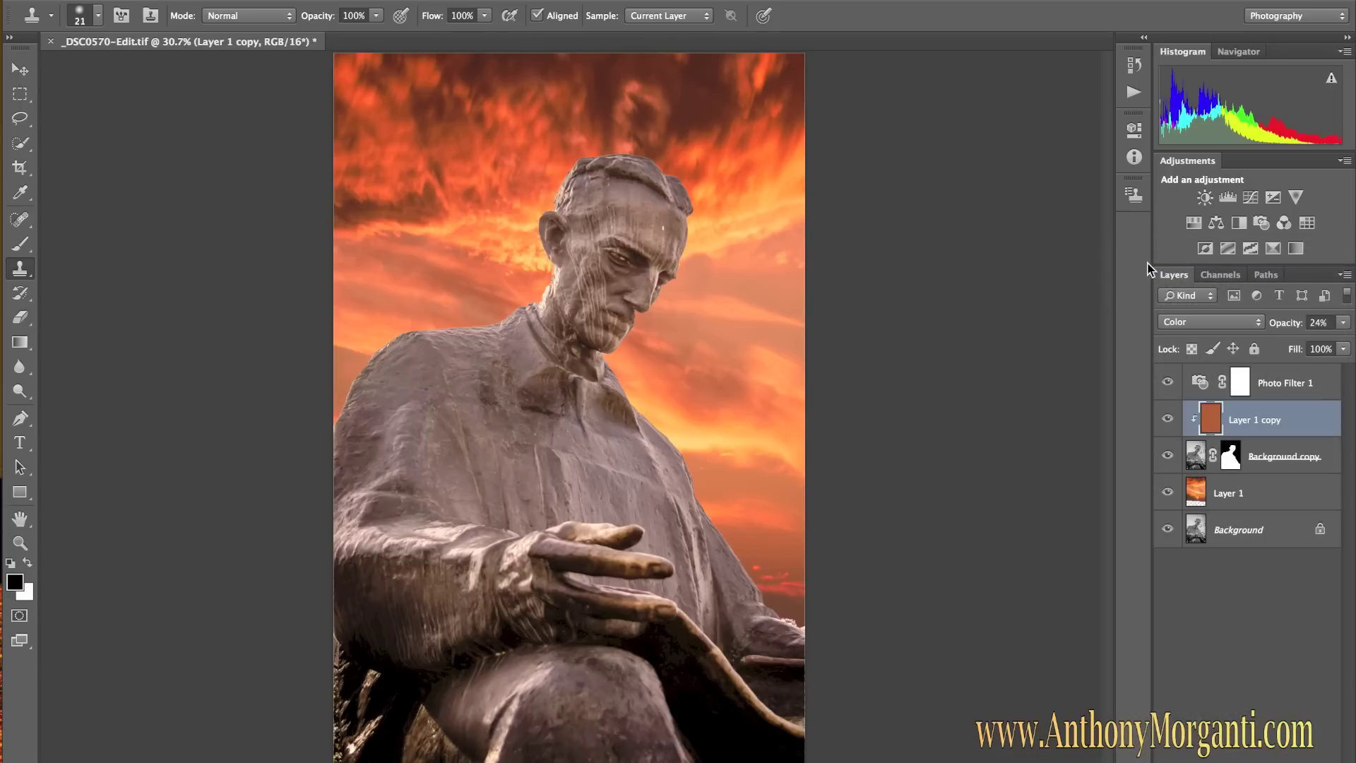
pyautogui.click(1347, 275)
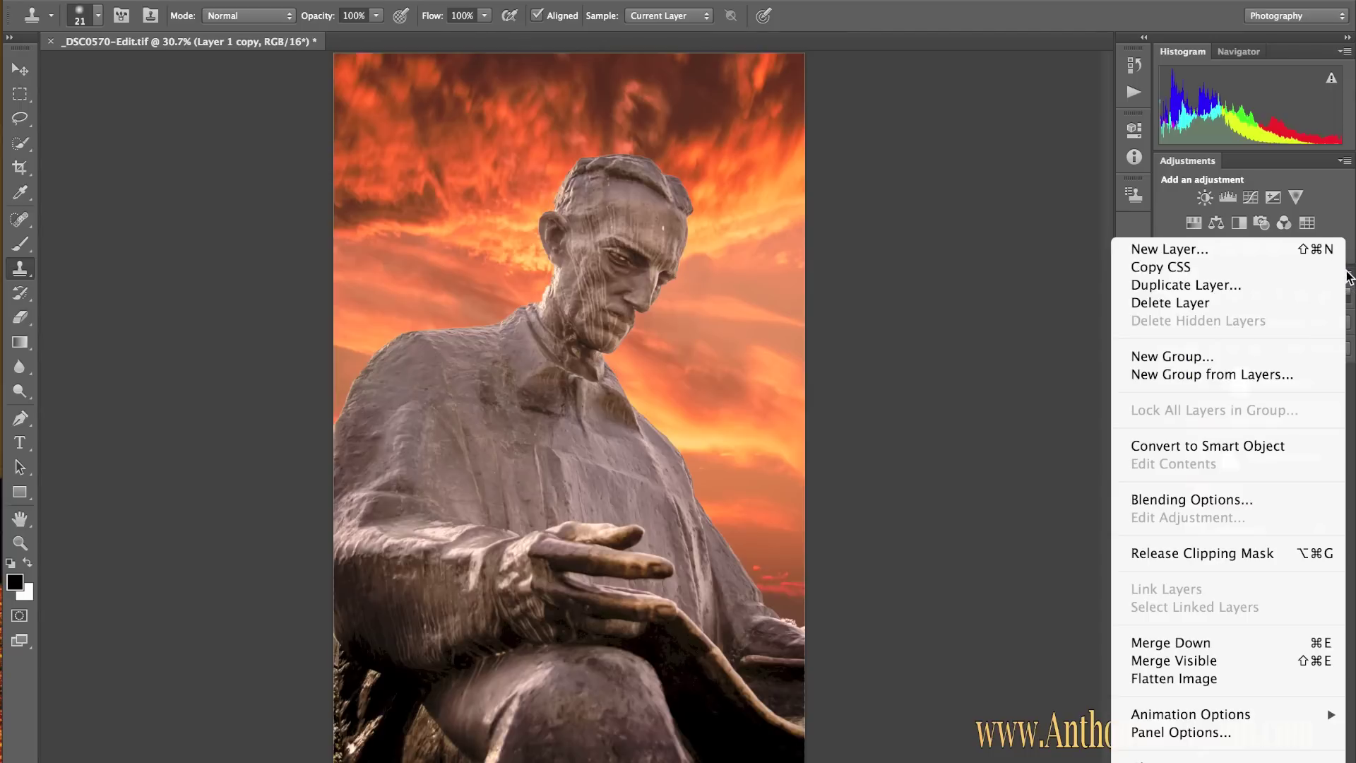
pyautogui.click(1050, 248)
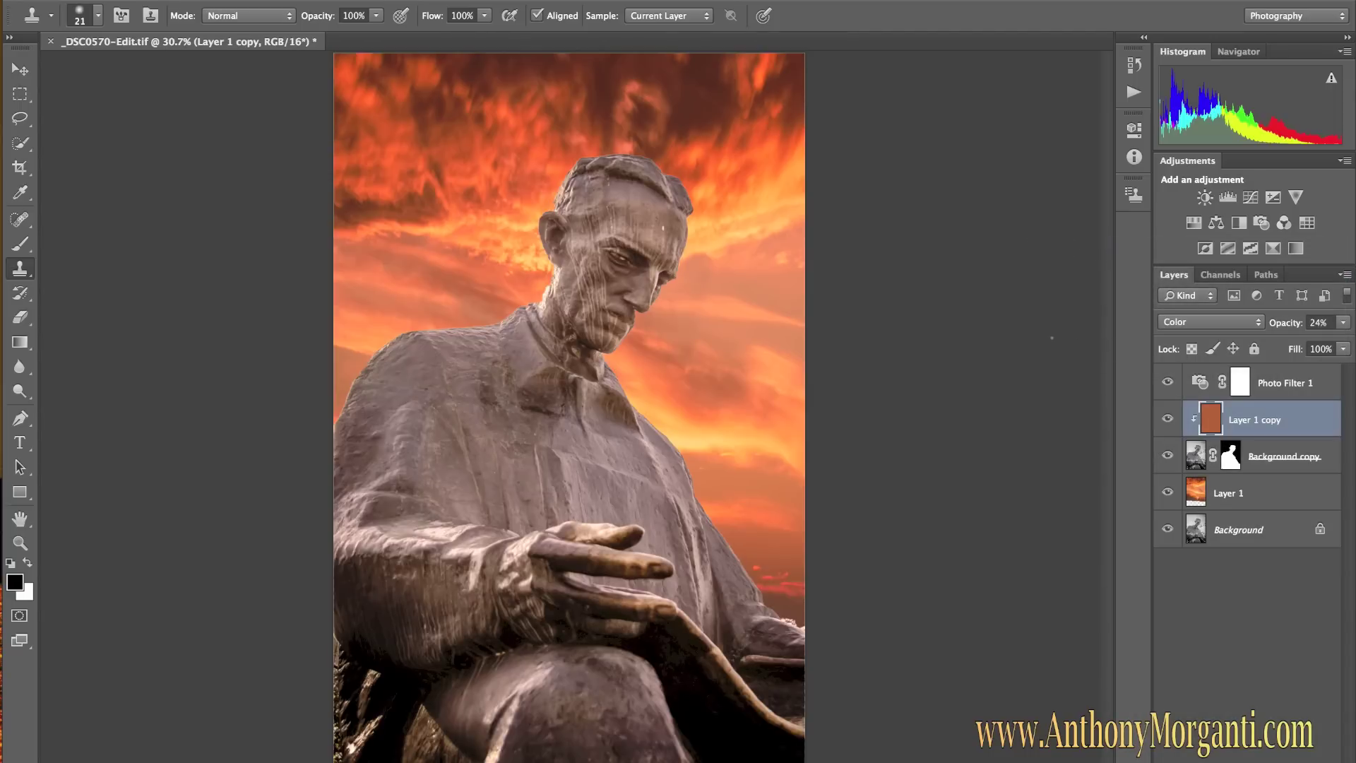
pyautogui.rightClick(270, 424)
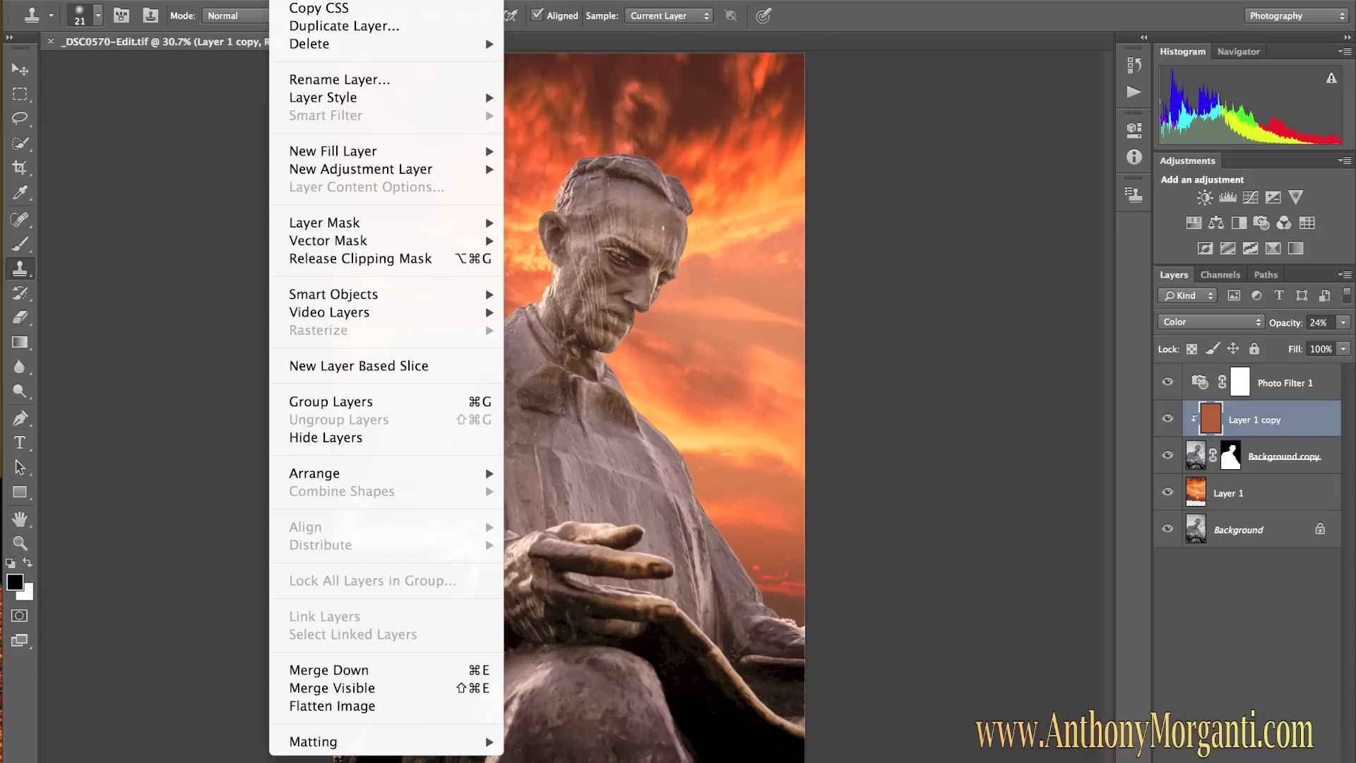
pyautogui.click(216, 274)
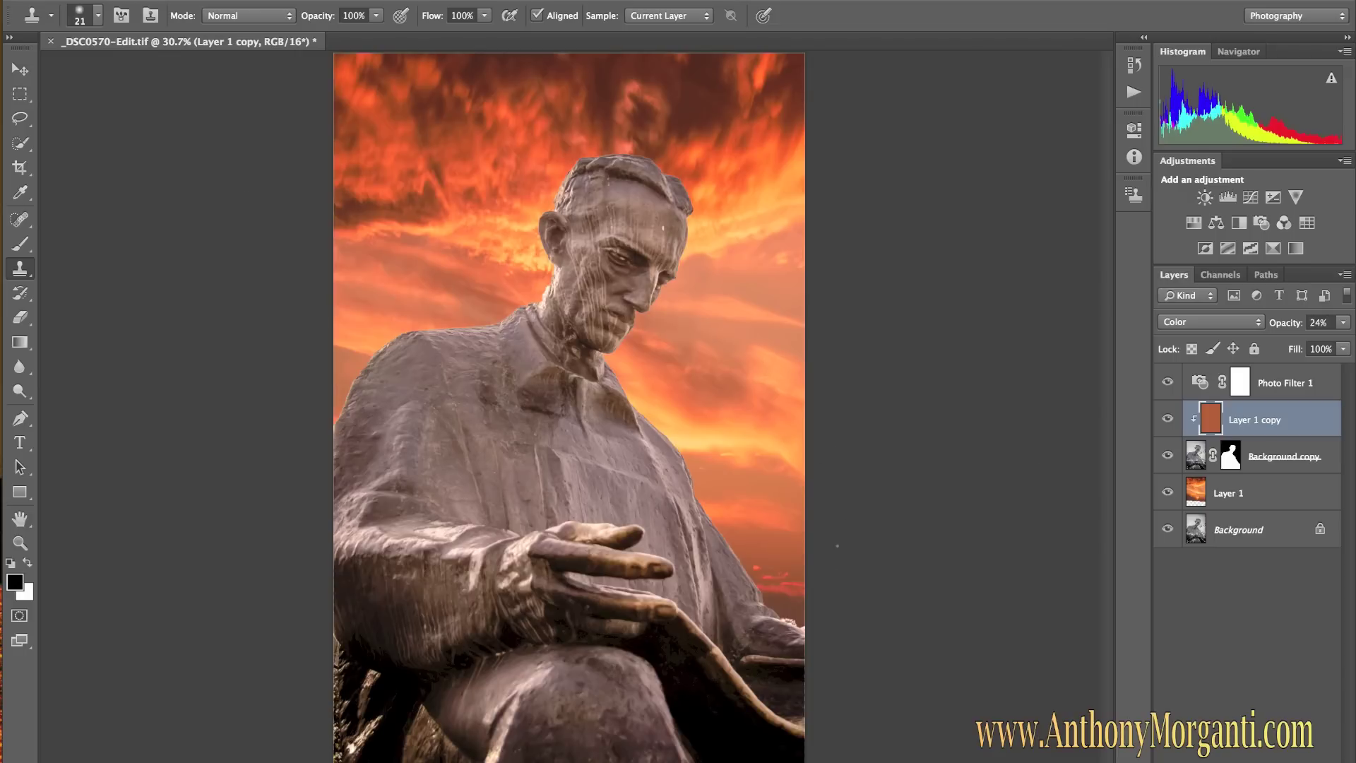
# Switch to the Move Tool
pyautogui.click(20, 68)
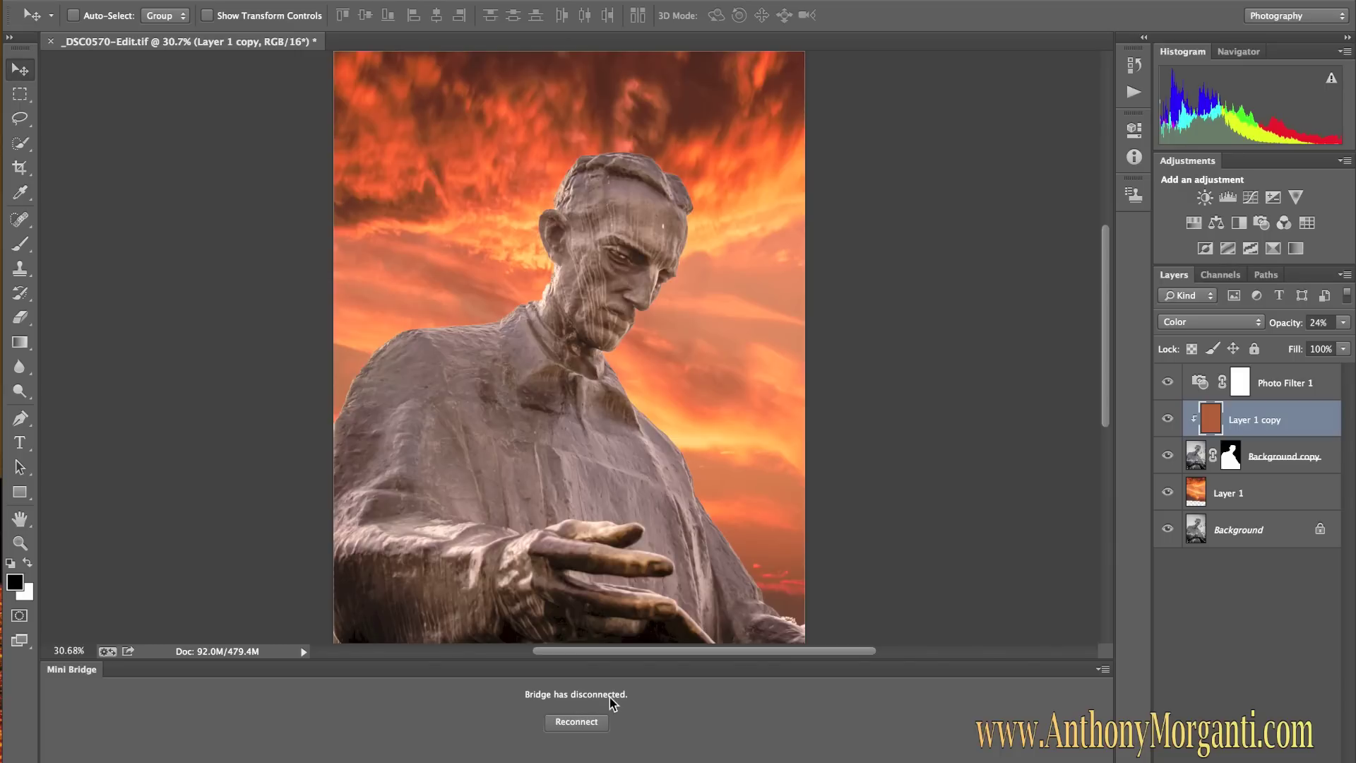
# Reconnect Mini Bridge, and switch to Adobe Bridge CC to display its folder tree
pyautogui.click(575, 724)
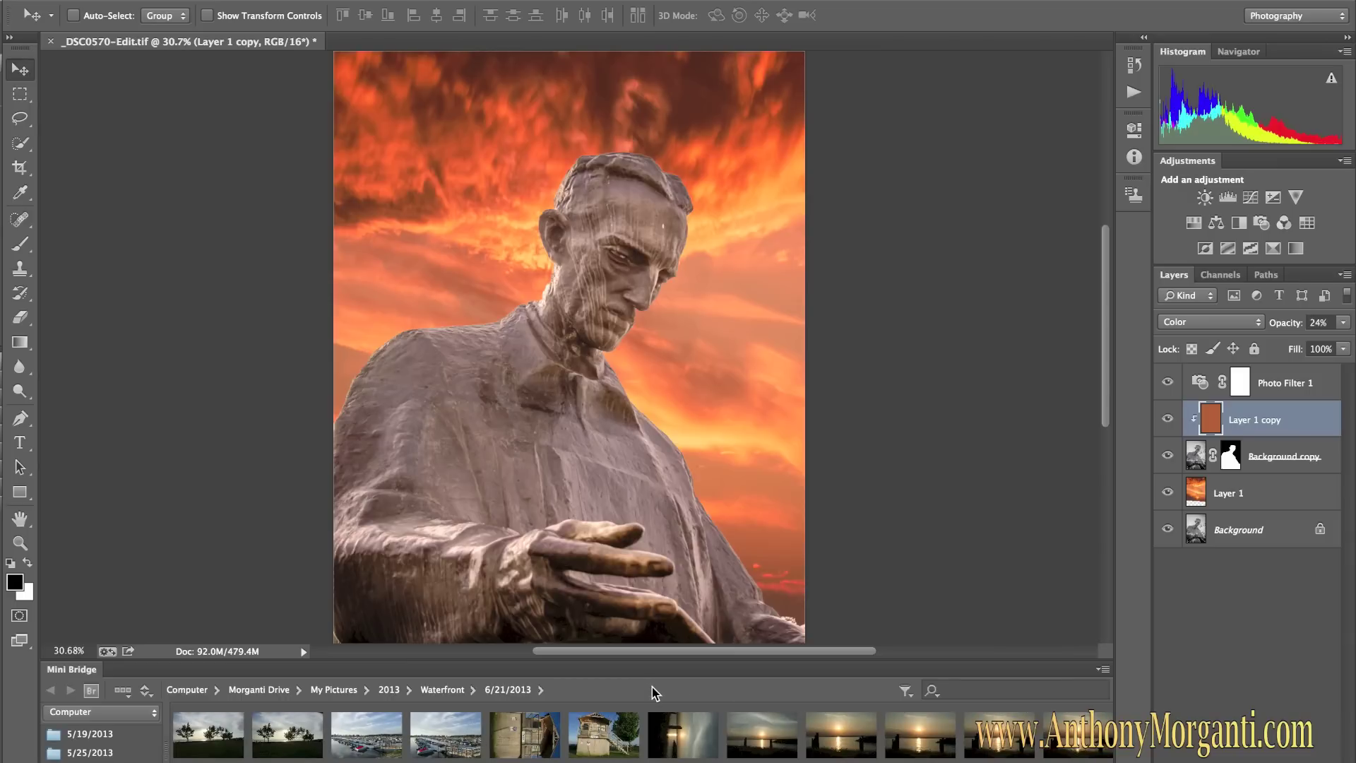
pyautogui.hotkey('ctrl', 'Up')
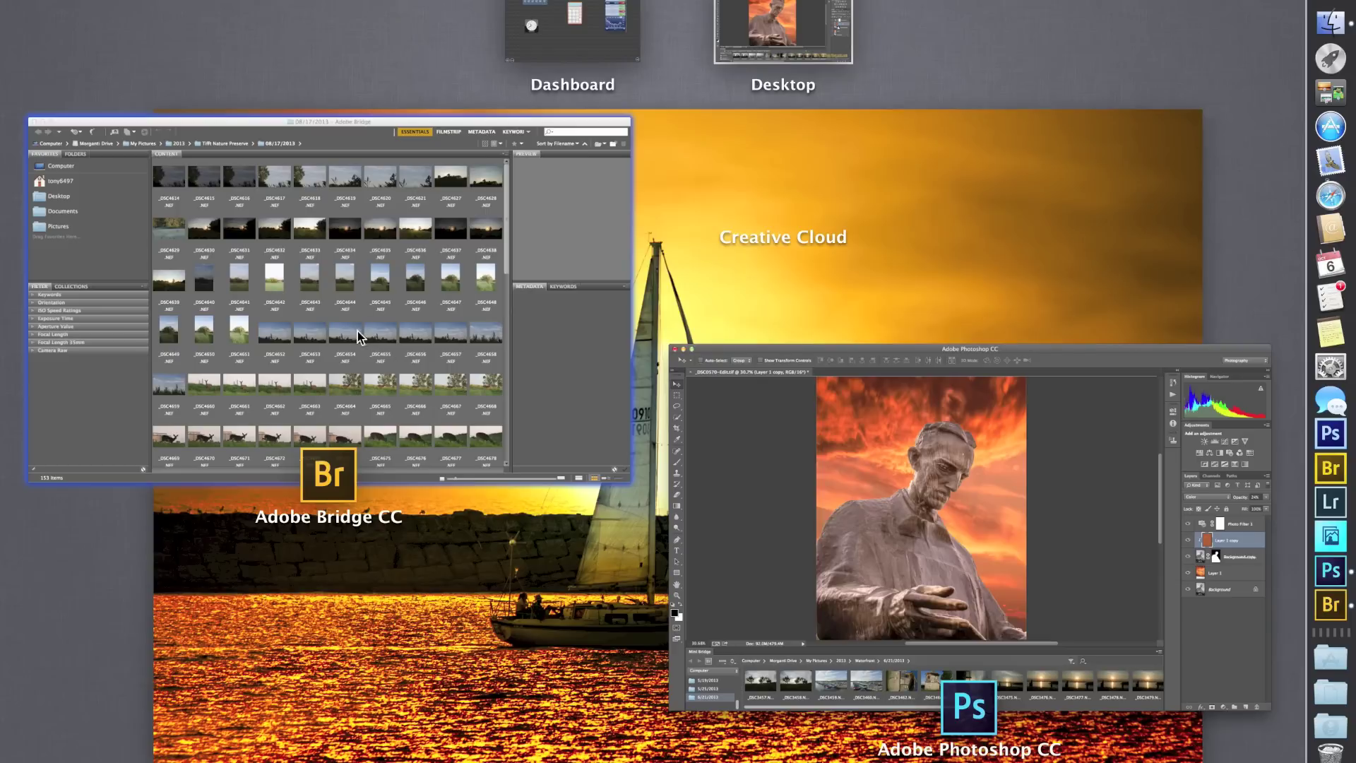
pyautogui.click(328, 142)
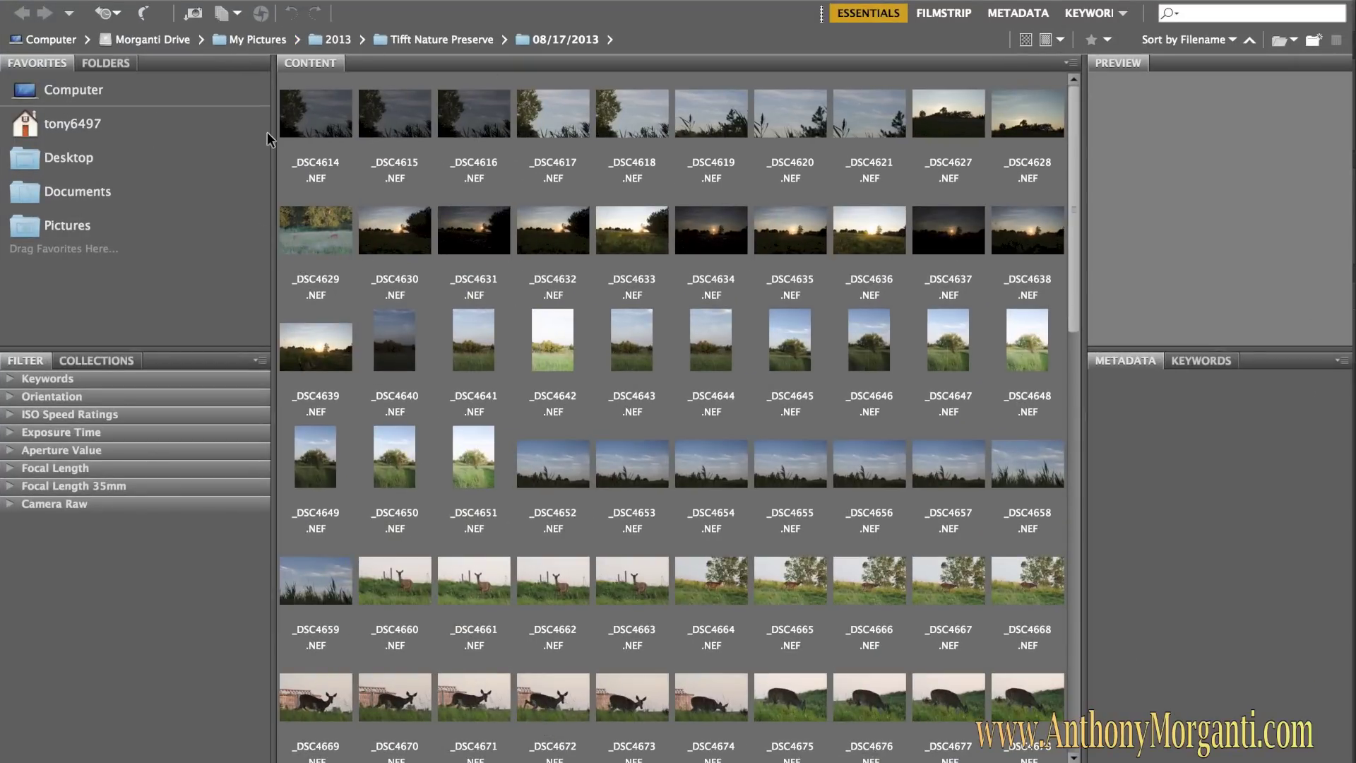
pyautogui.click(106, 63)
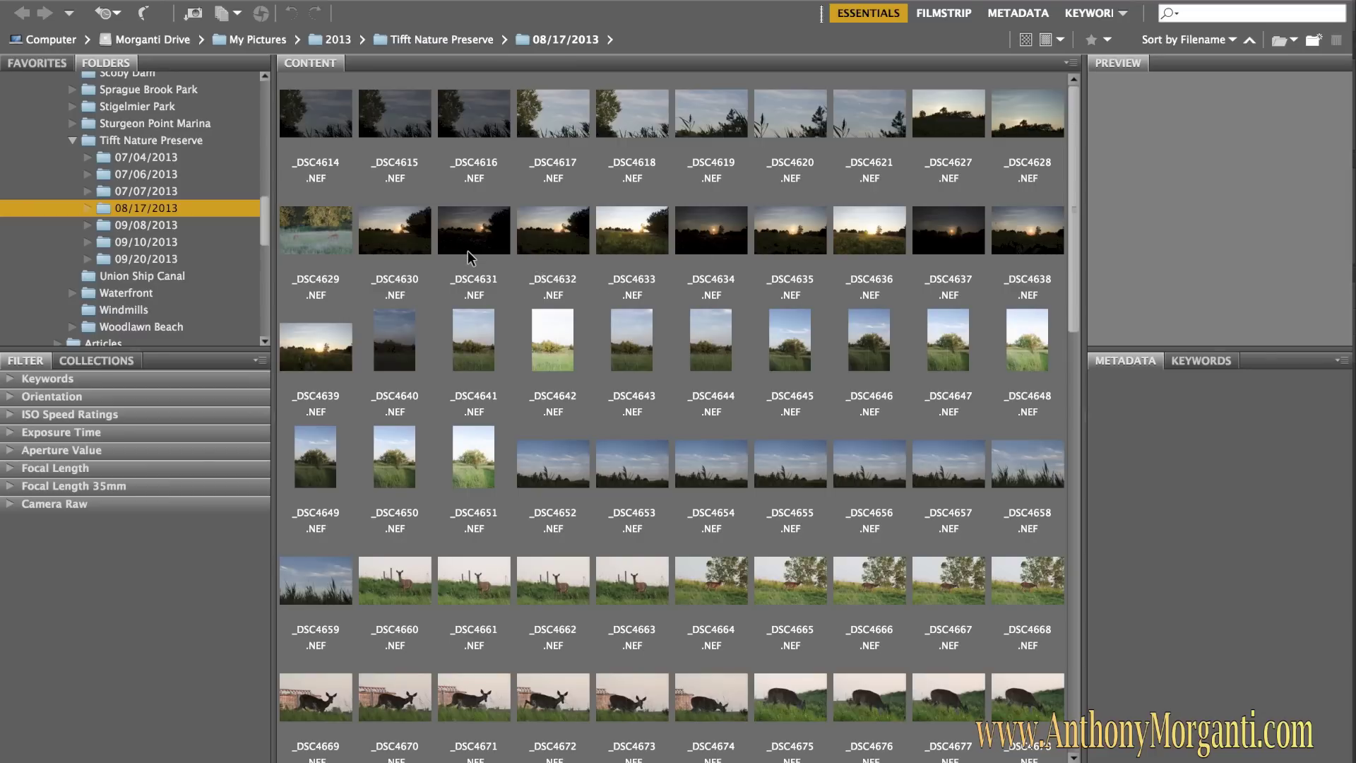
# Browse the thumbnails in the 08/17/2013 folder and open _DSC4712.NEF in Camera Raw
pyautogui.scroll(-10, 596, 366)
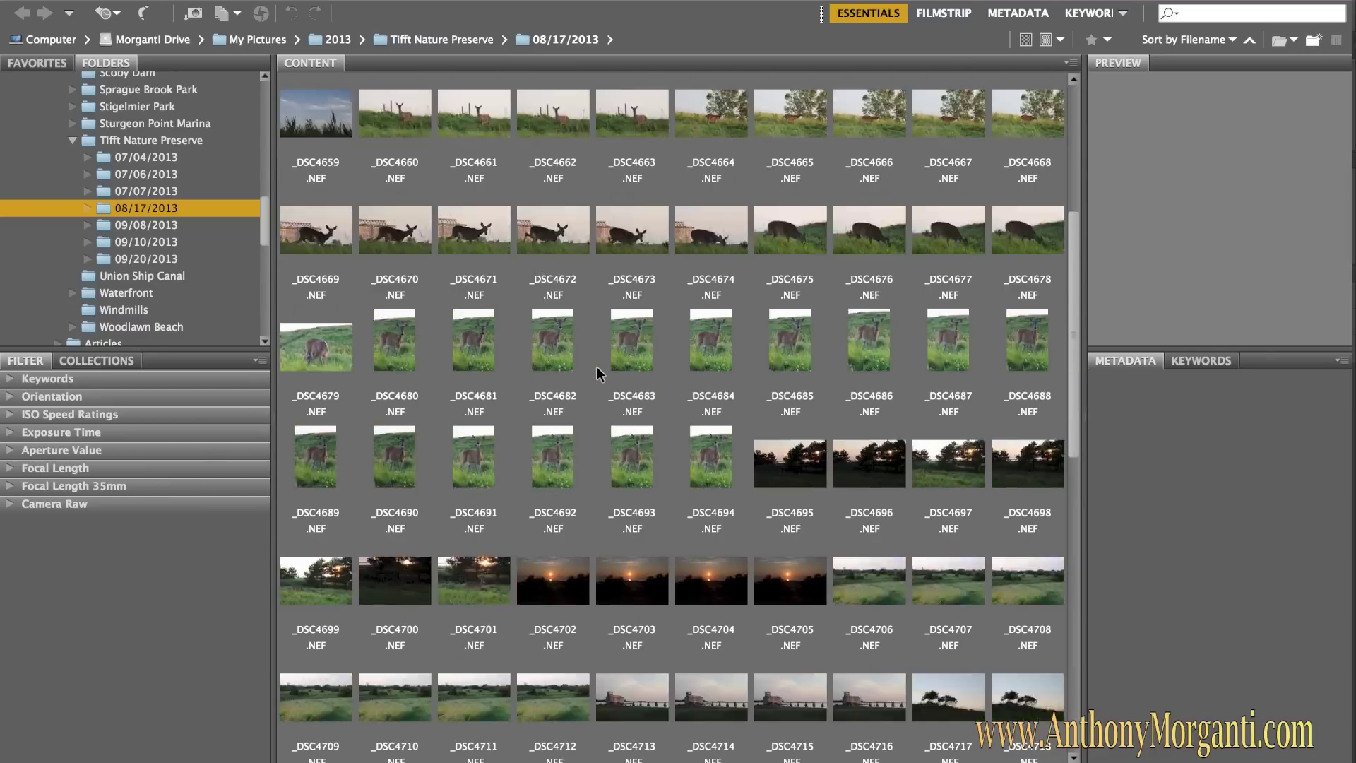
pyautogui.scroll(3, 598, 372)
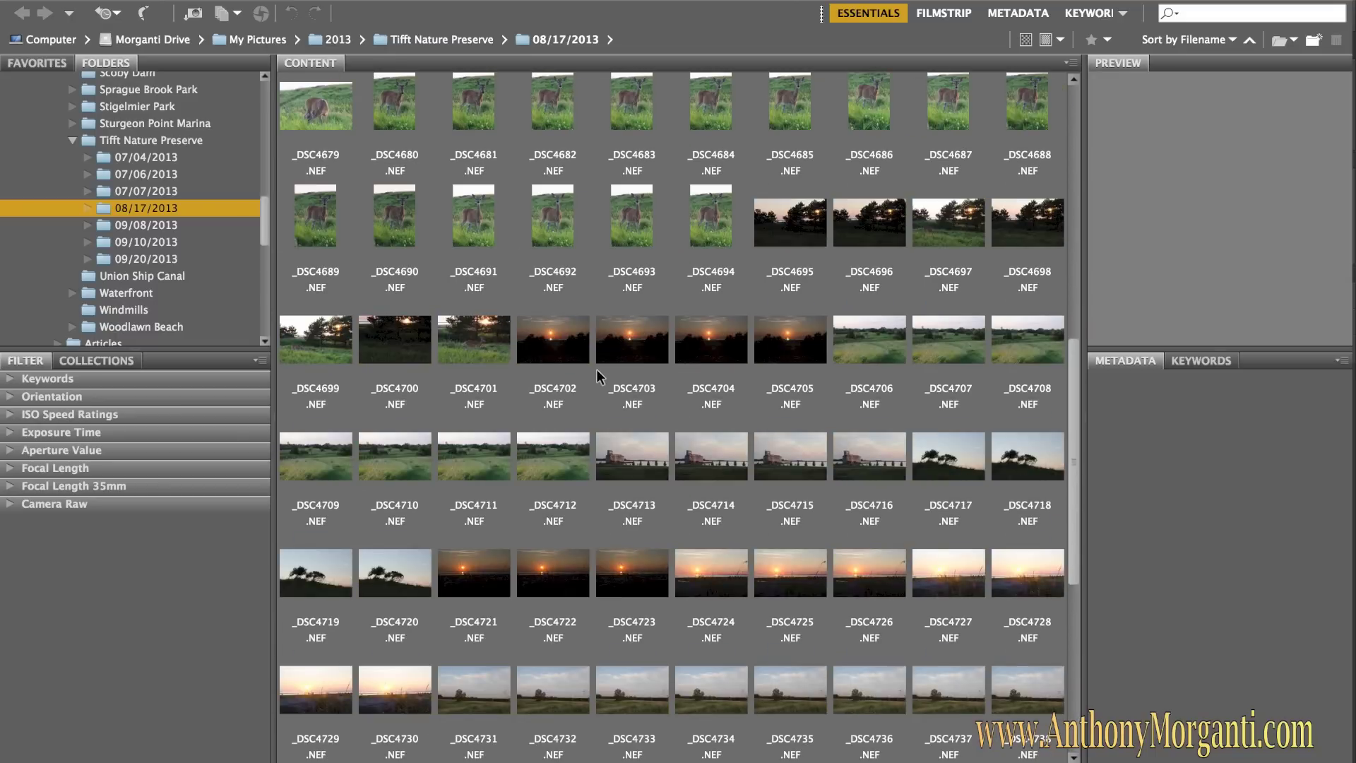
pyautogui.scroll(5, 599, 385)
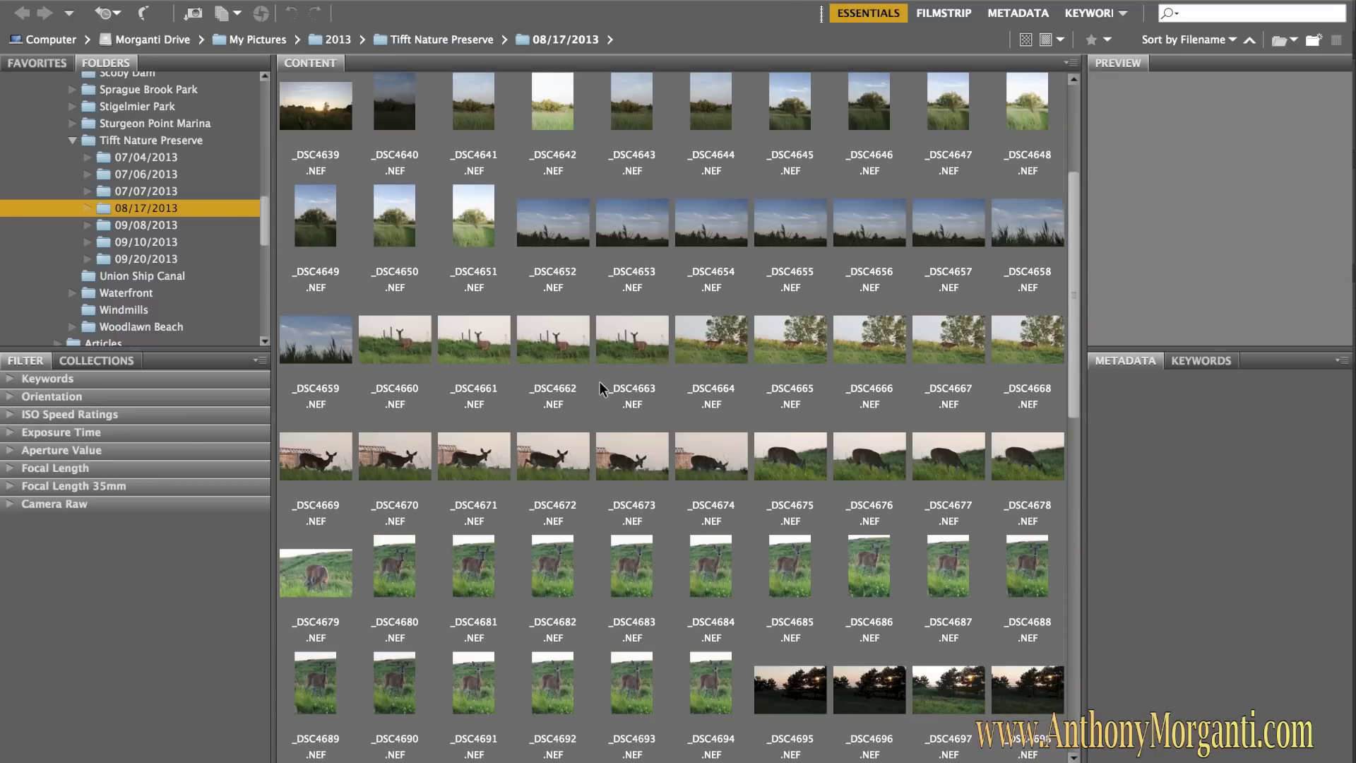
pyautogui.scroll(3, 599, 380)
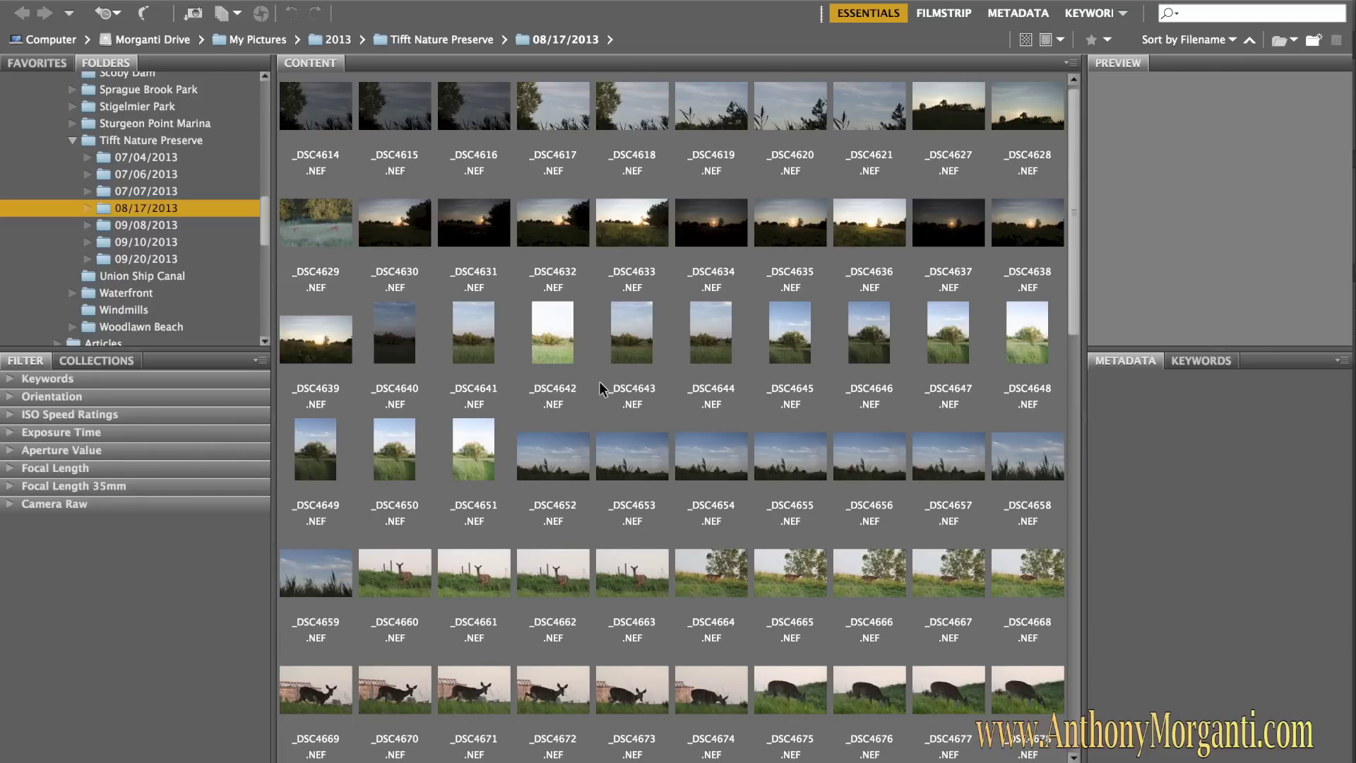
pyautogui.scroll(1, 600, 387)
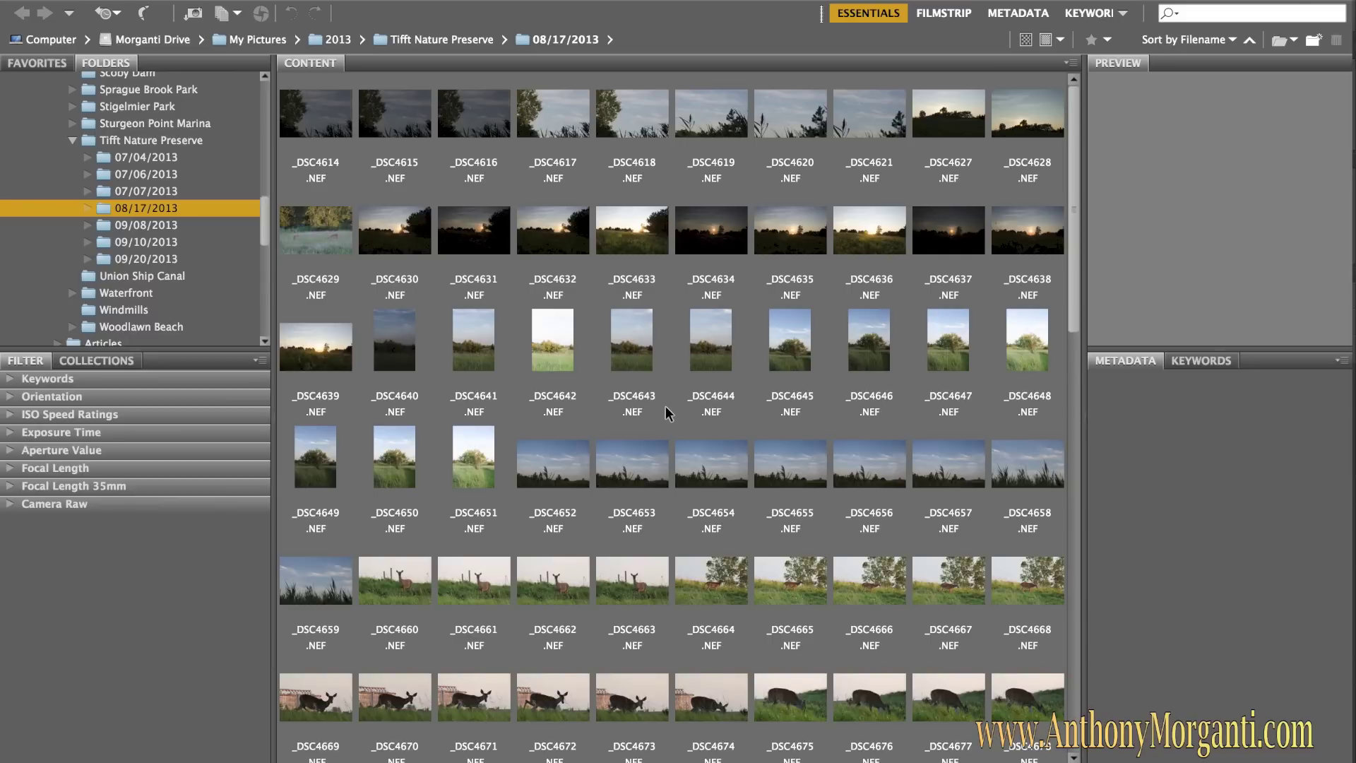
pyautogui.scroll(-8, 667, 410)
pyautogui.scroll(-4, 666, 412)
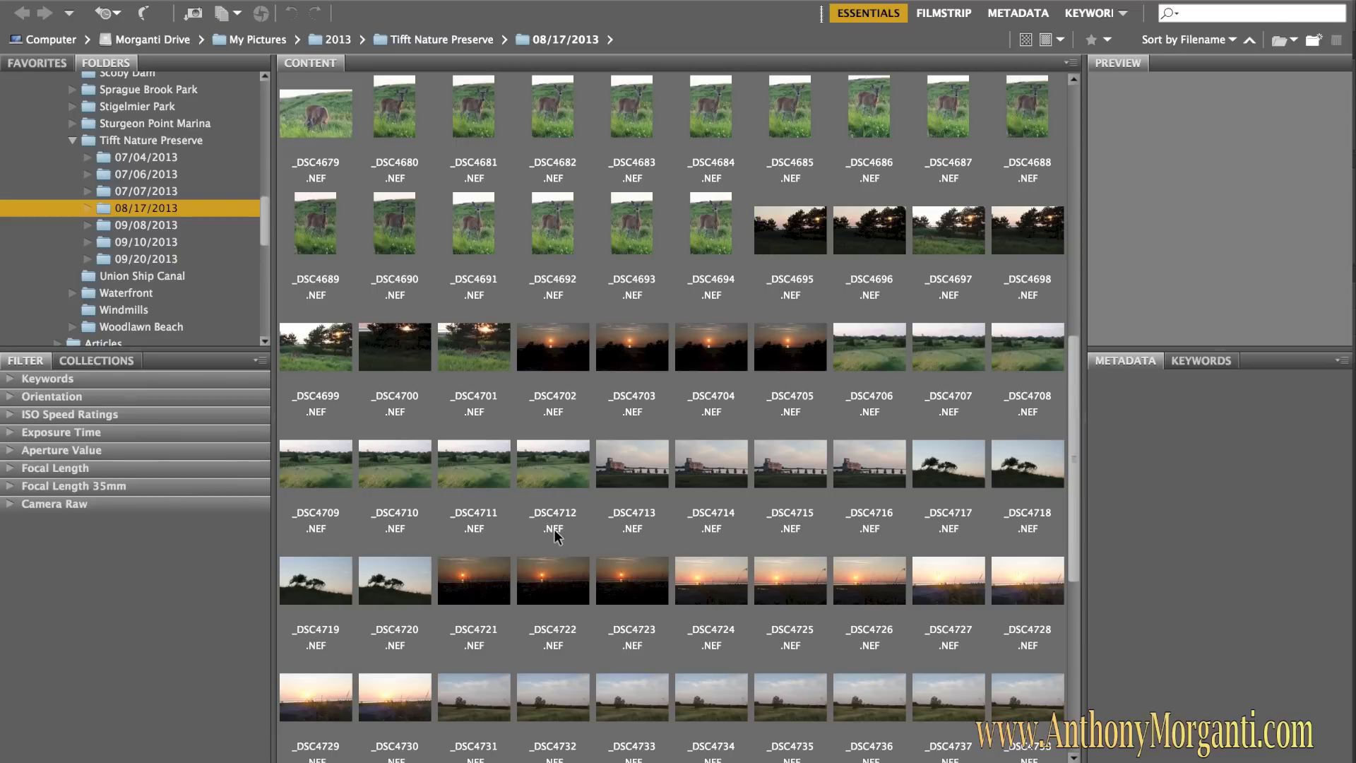
pyautogui.doubleClick(542, 463)
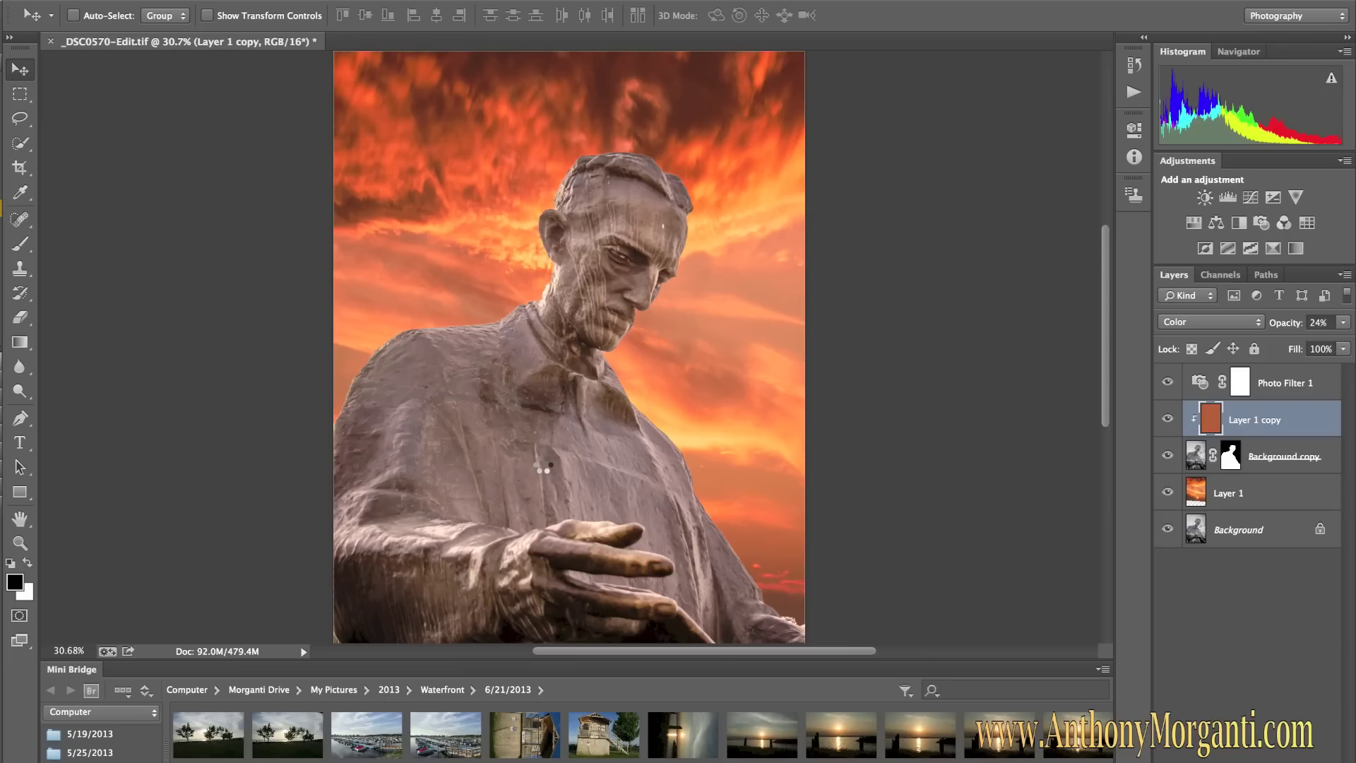
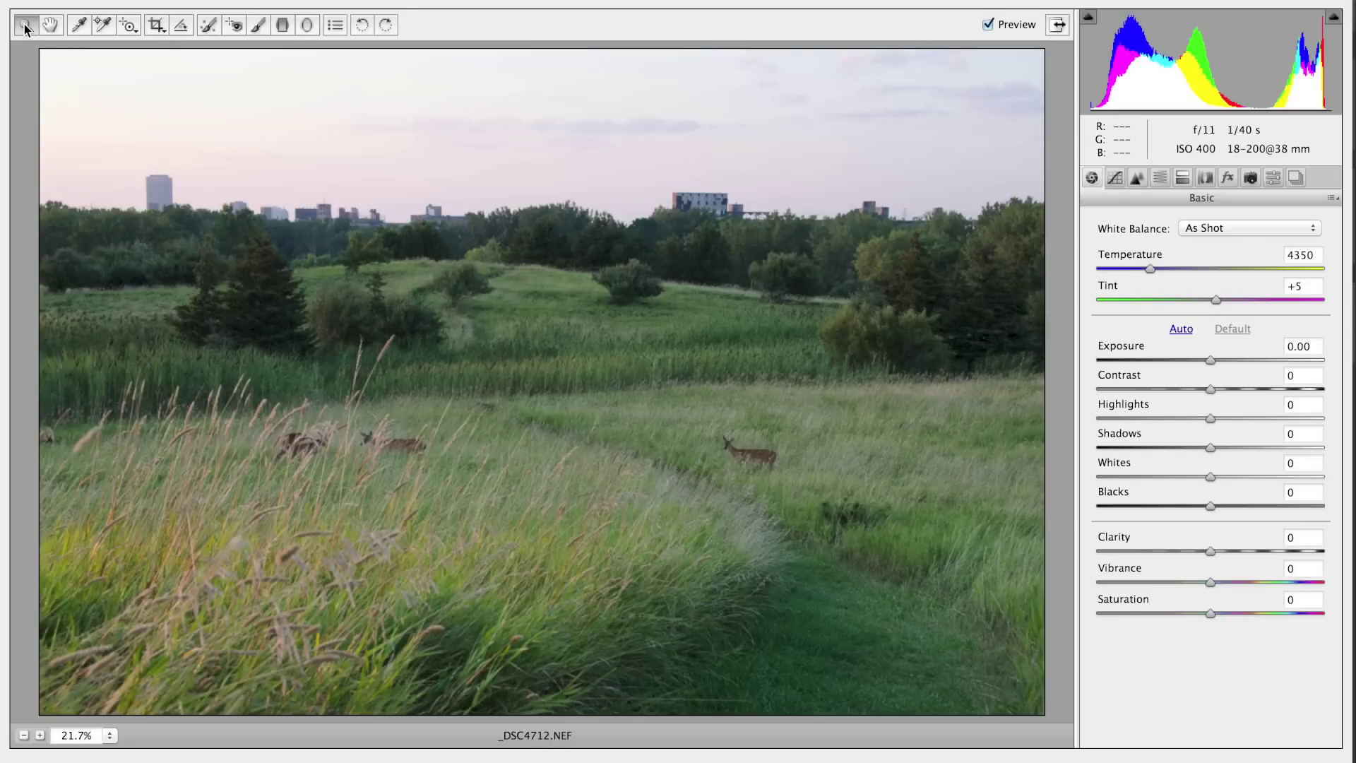
# Zoom in and out on the raw photo with the Zoom tool, and pan it with the Hand tool at 25%
pyautogui.click(449, 292)
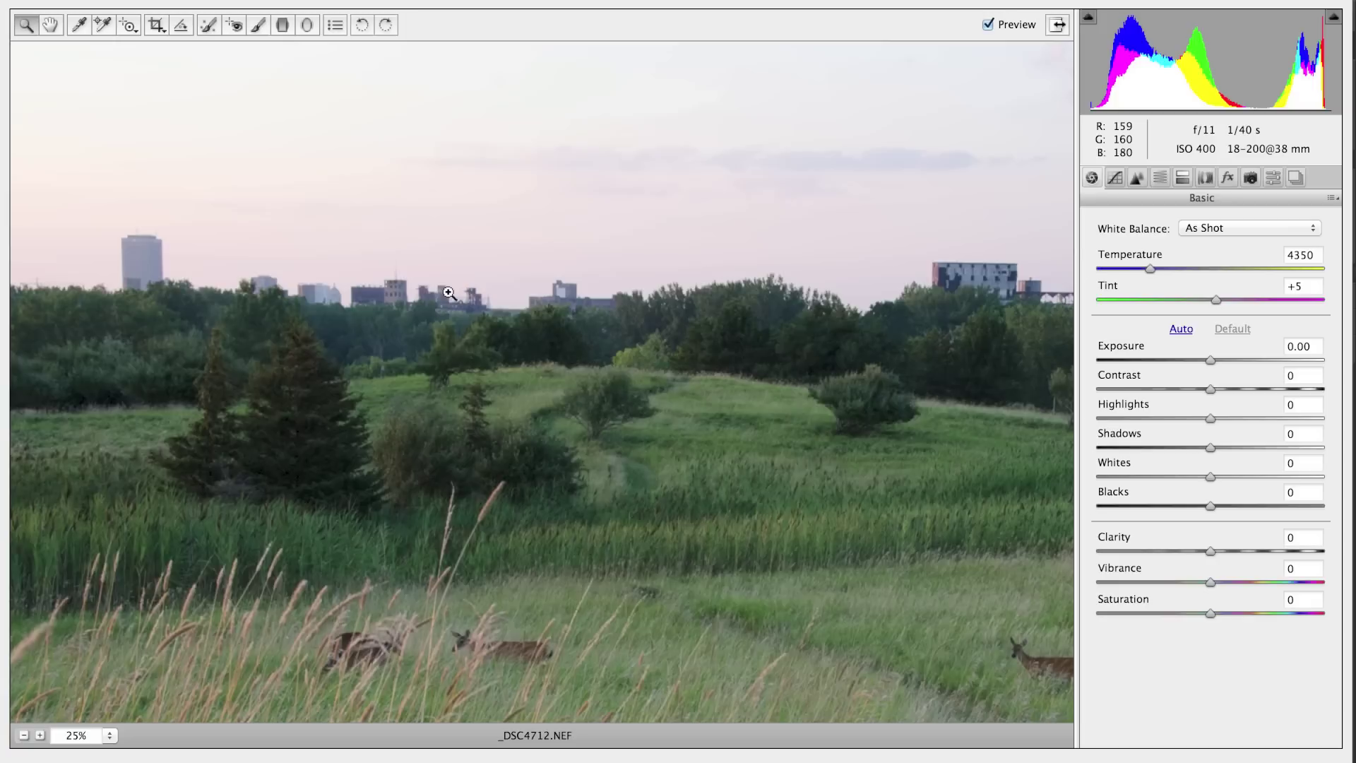
pyautogui.click(449, 292)
pyautogui.keyDown('alt'); pyautogui.click(332, 219); pyautogui.keyUp('alt')
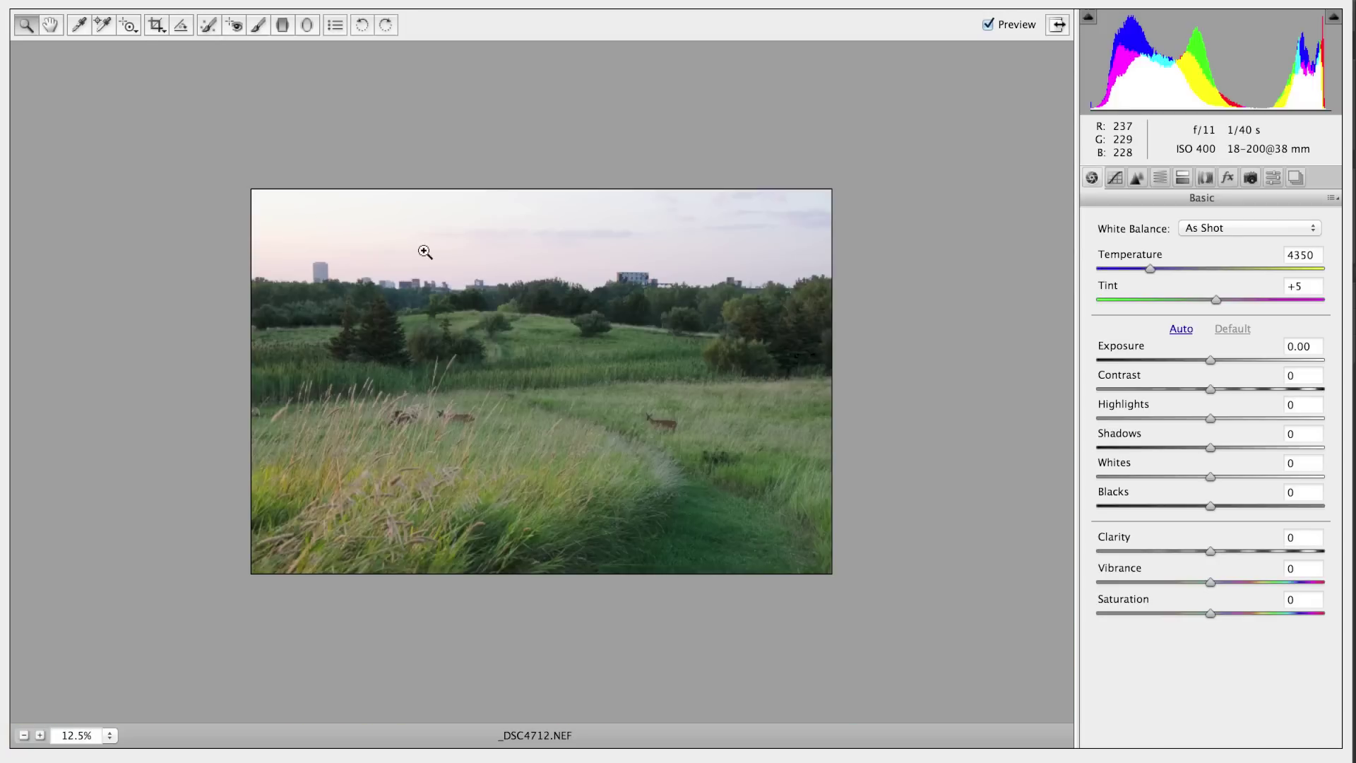
pyautogui.keyDown('alt'); pyautogui.click(425, 252); pyautogui.keyUp('alt')
pyautogui.click(490, 398)
pyautogui.click(491, 399)
pyautogui.click(53, 26)
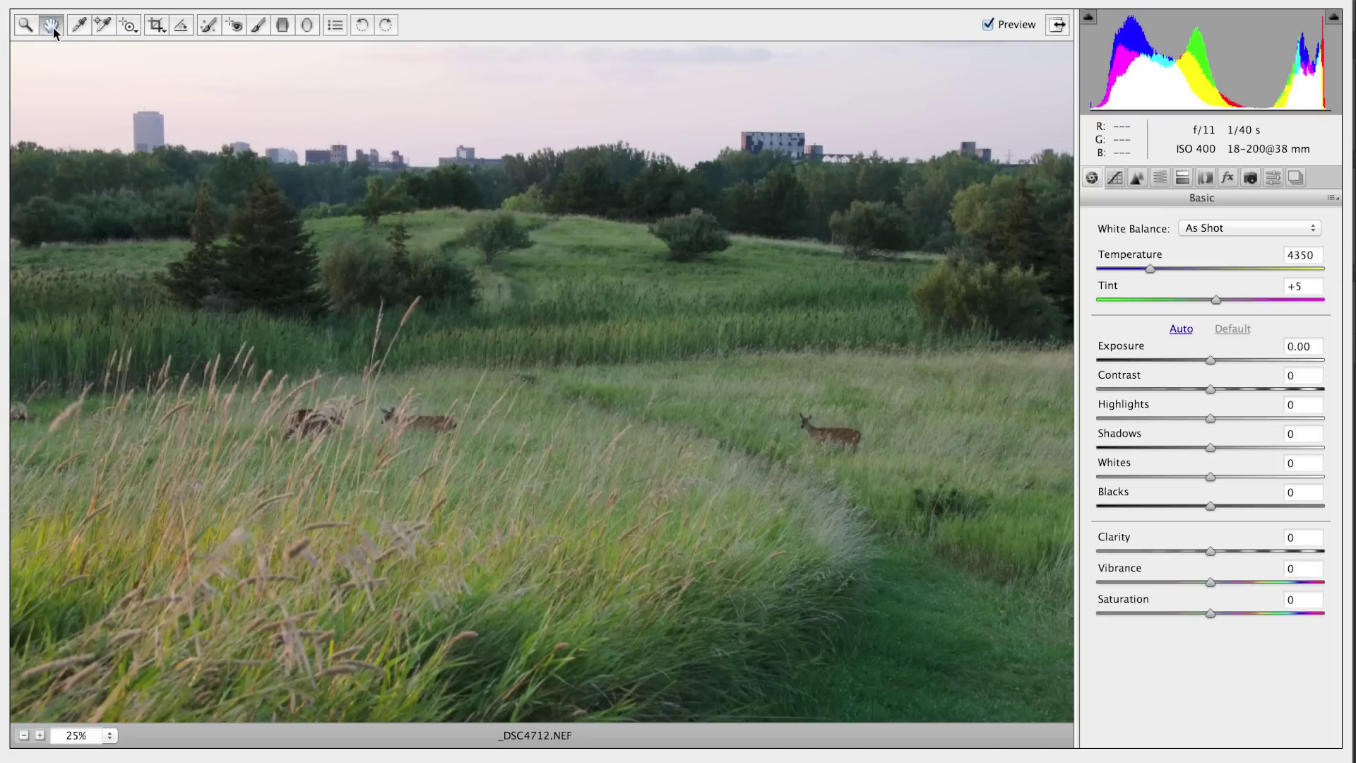
pyautogui.moveTo(475, 254)
pyautogui.mouseDown()
pyautogui.moveTo(349, 254)
pyautogui.moveTo(453, 252)
pyautogui.mouseUp()
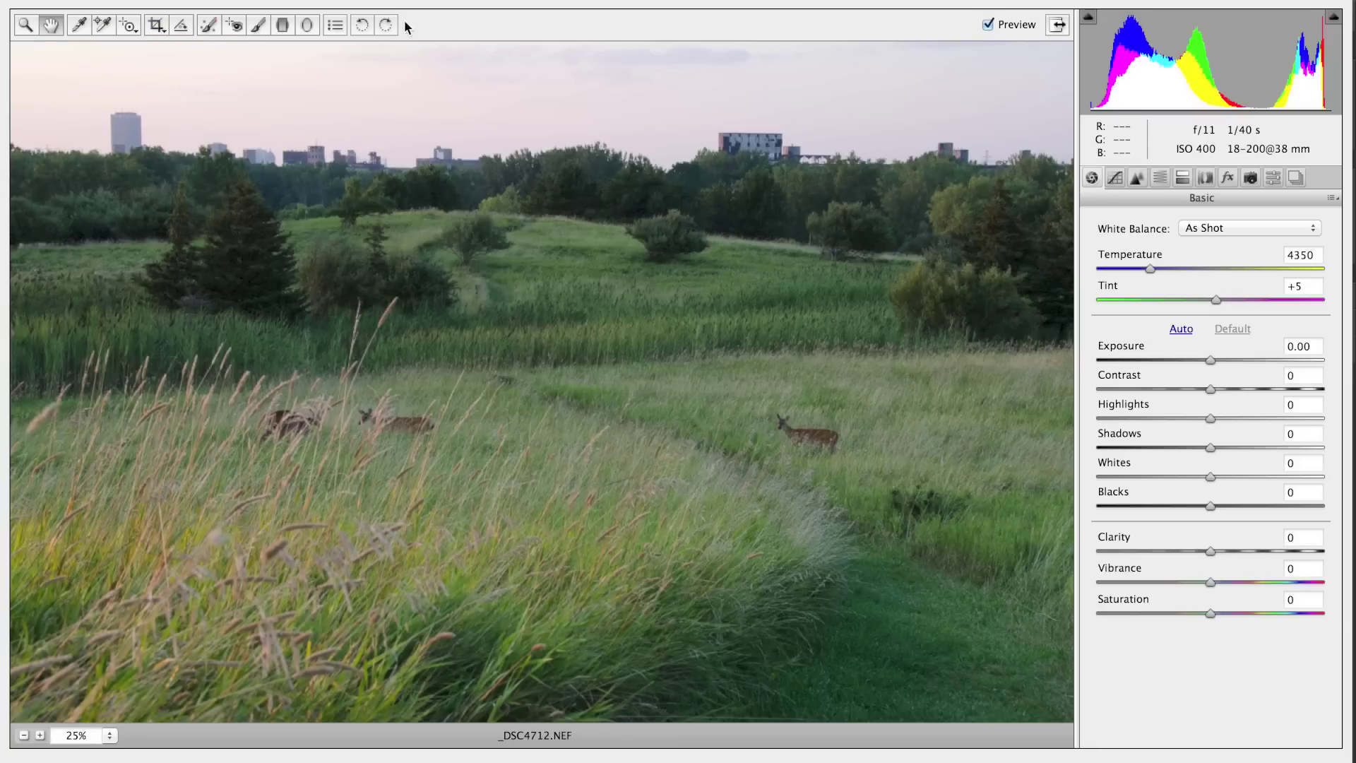
# Review the Tone Curve, Detail and HSL / Grayscale settings, briefly previewing the photo converted to grayscale
pyautogui.click(1113, 179)
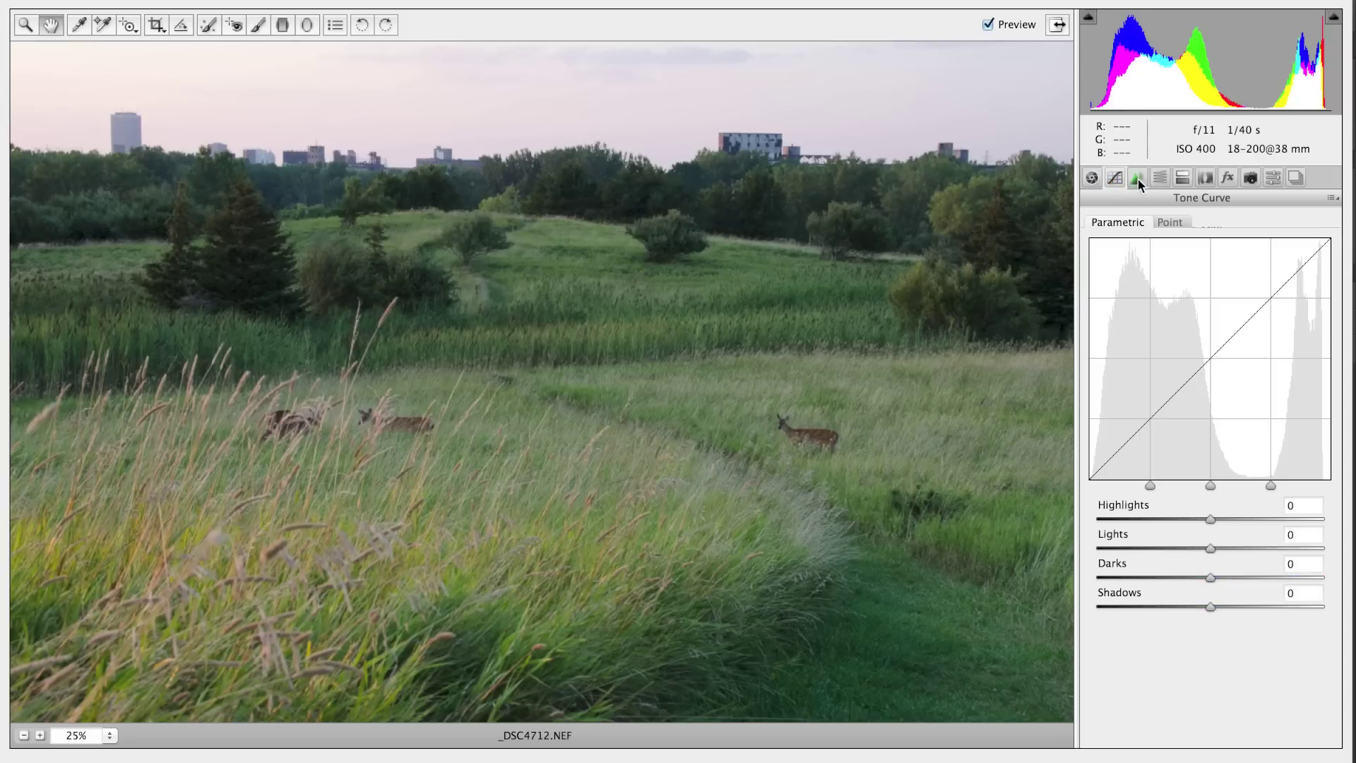
pyautogui.click(1138, 180)
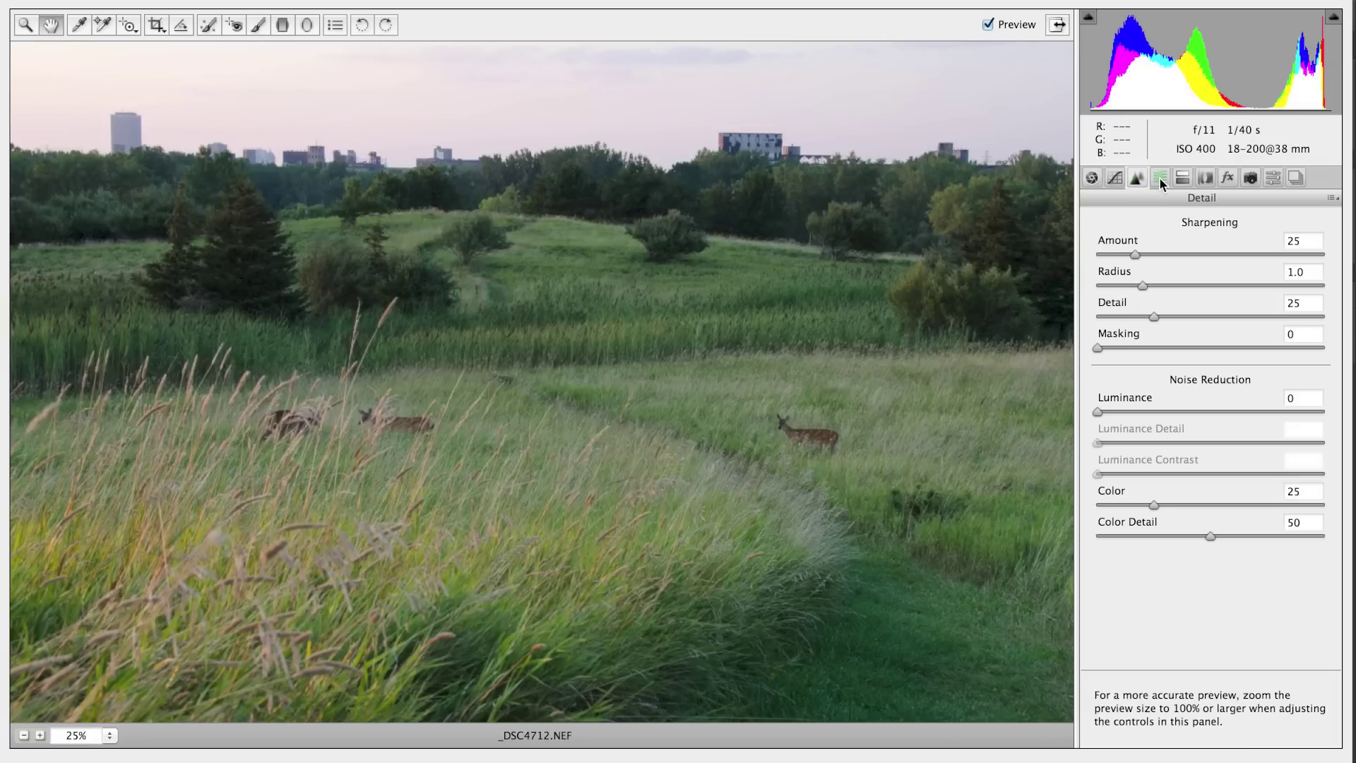
pyautogui.click(1160, 179)
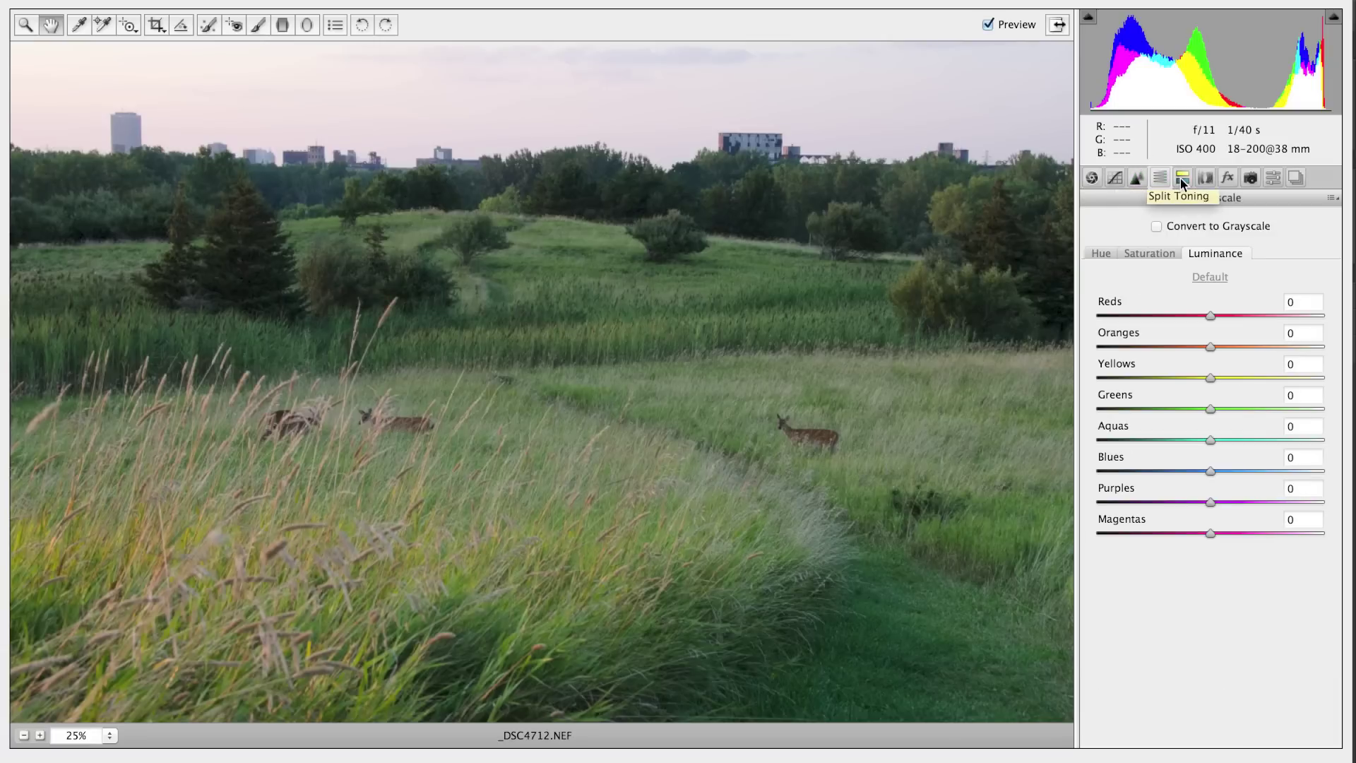
pyautogui.click(1157, 227)
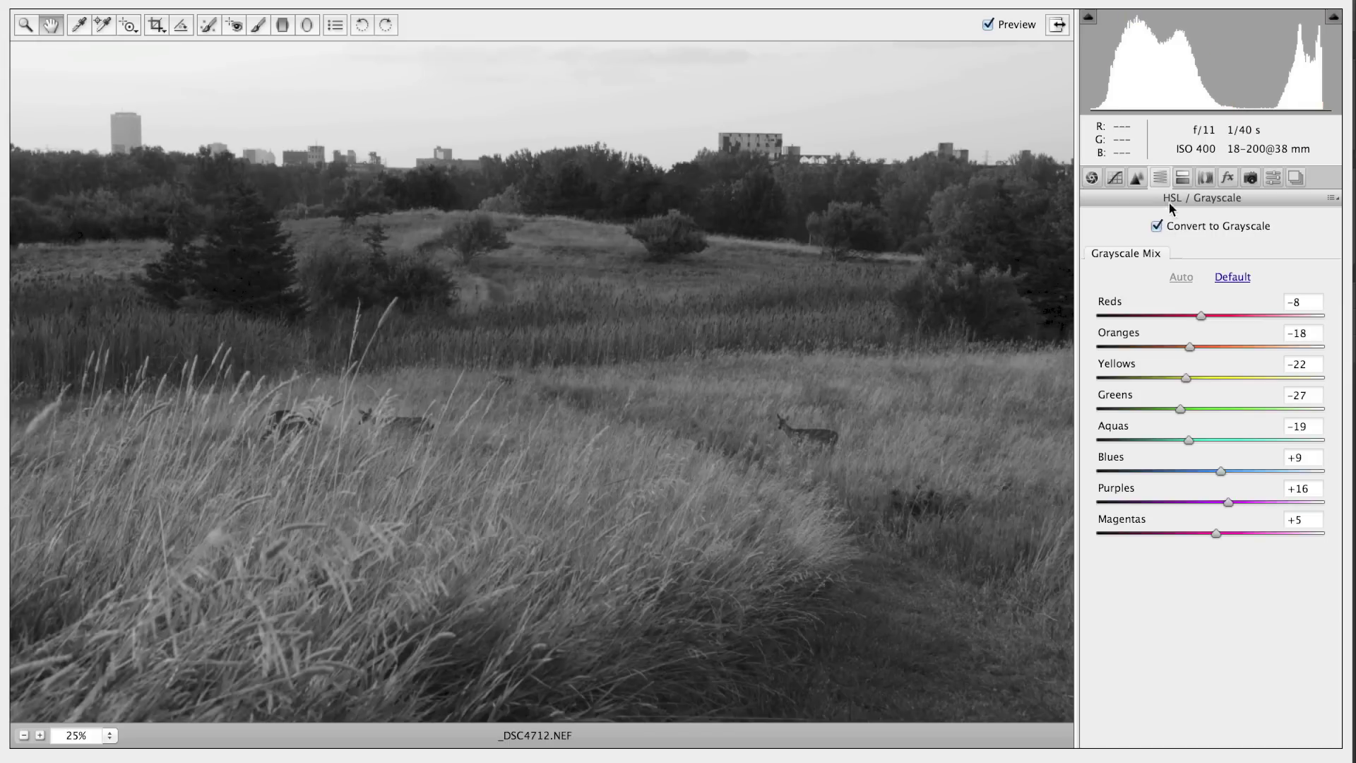
pyautogui.click(1151, 226)
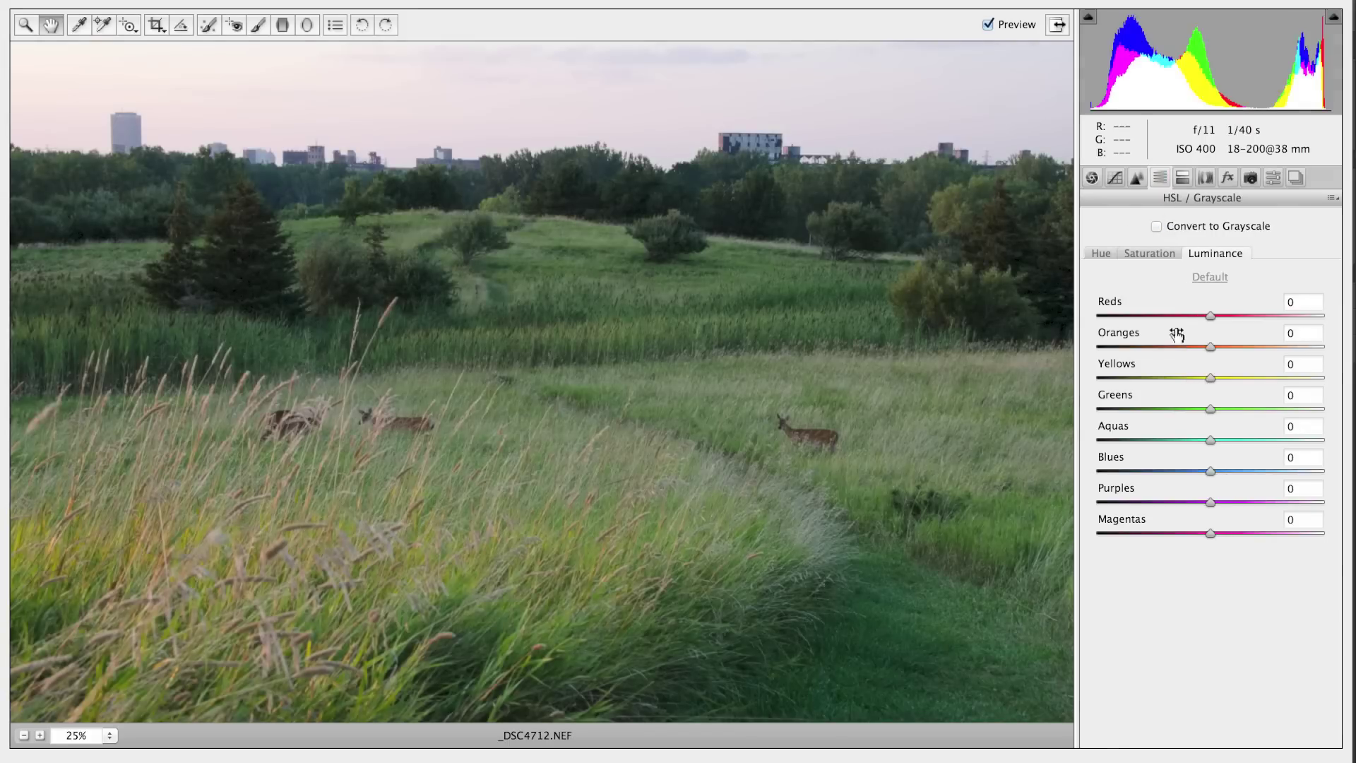
# Review the Split Toning, Lens Corrections and Effects settings and return to the Basic adjustments
pyautogui.click(1183, 179)
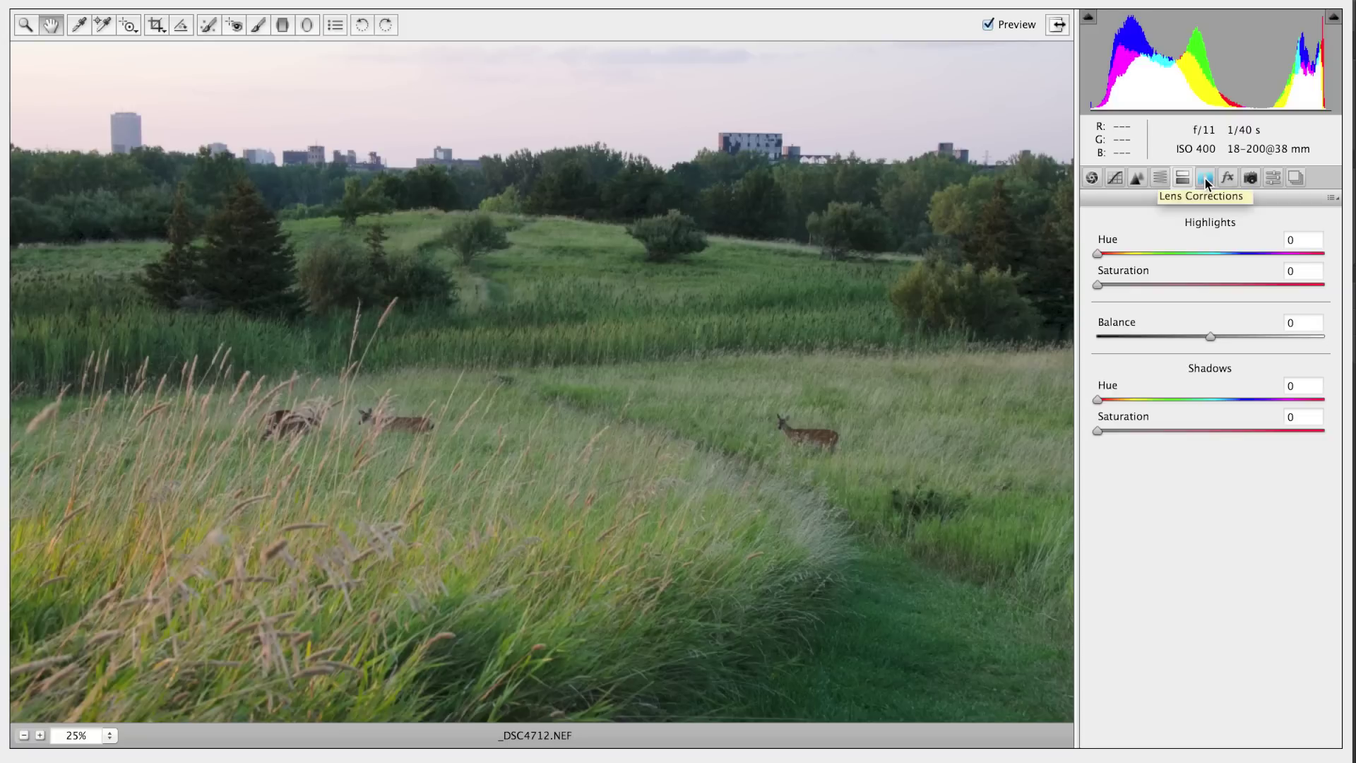
pyautogui.click(1206, 178)
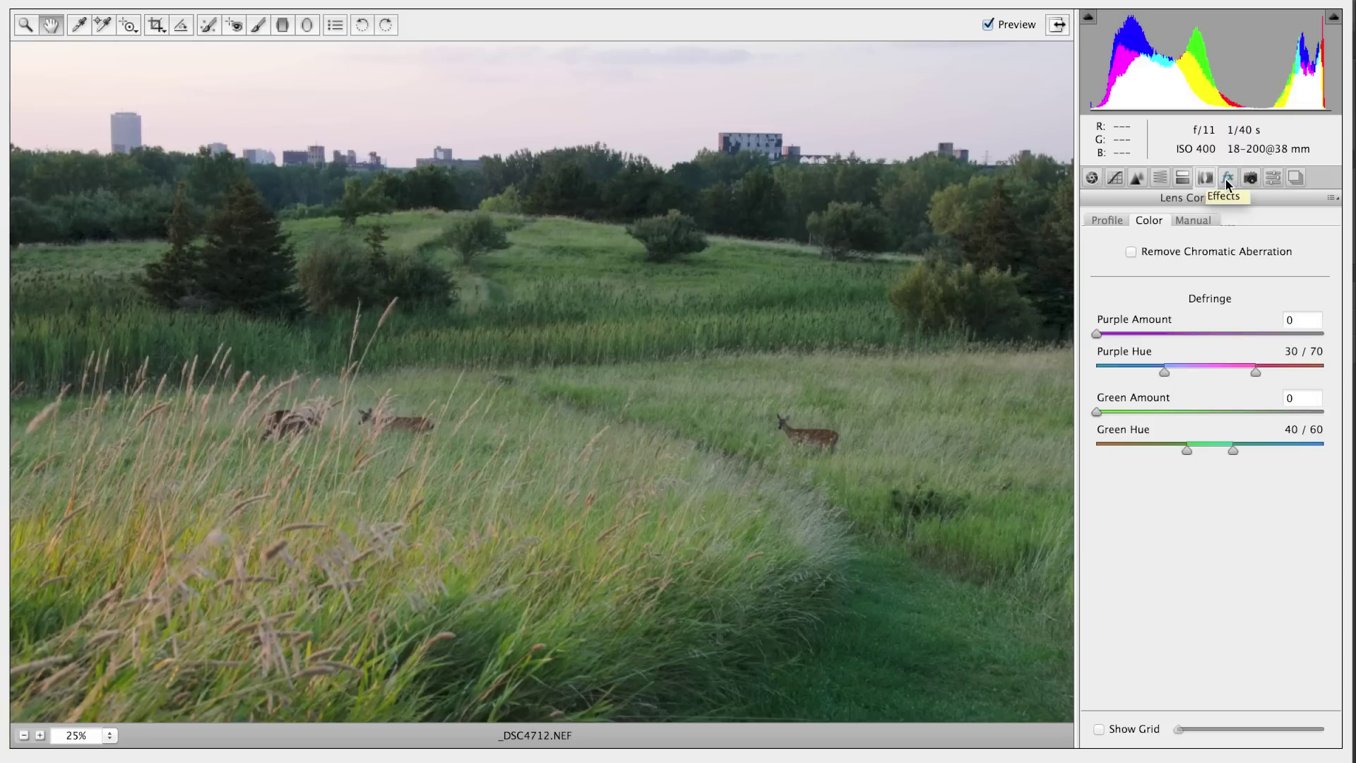
pyautogui.click(1227, 179)
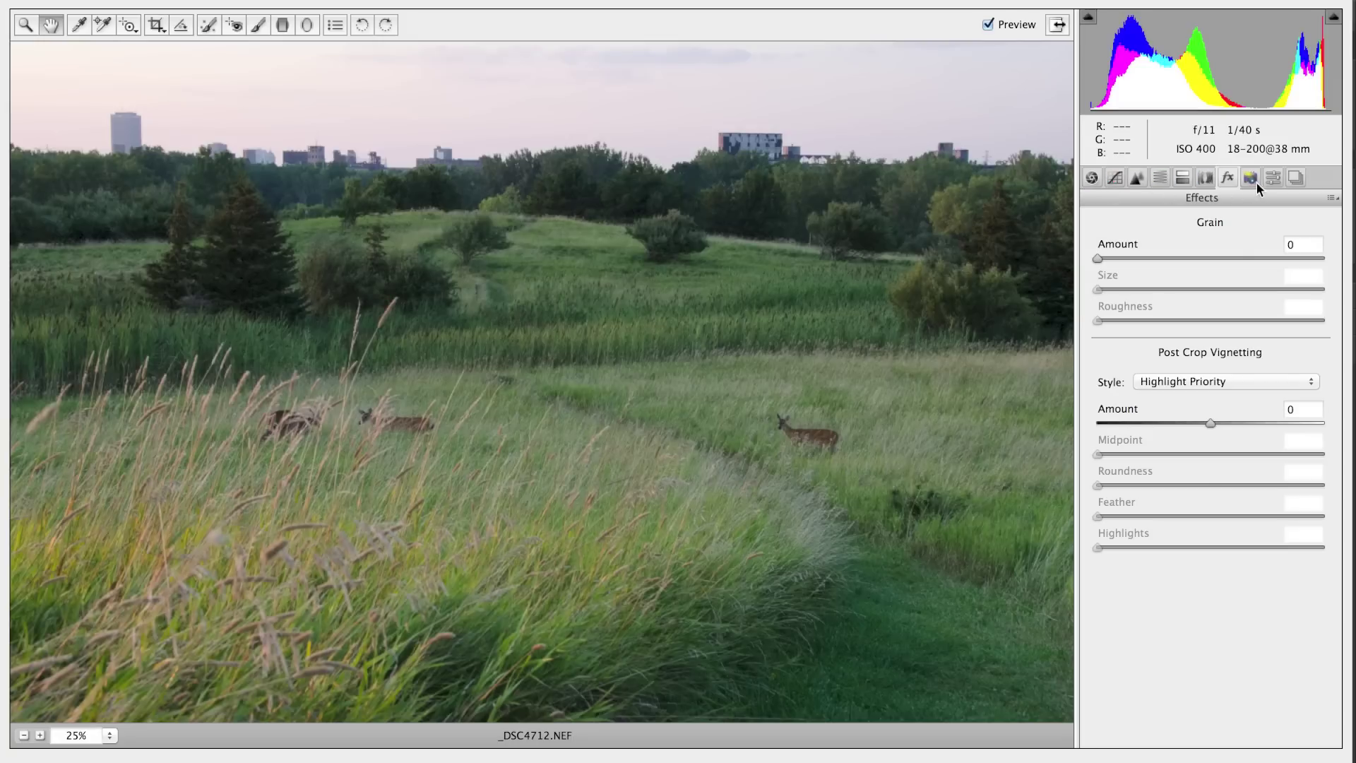
pyautogui.click(1094, 177)
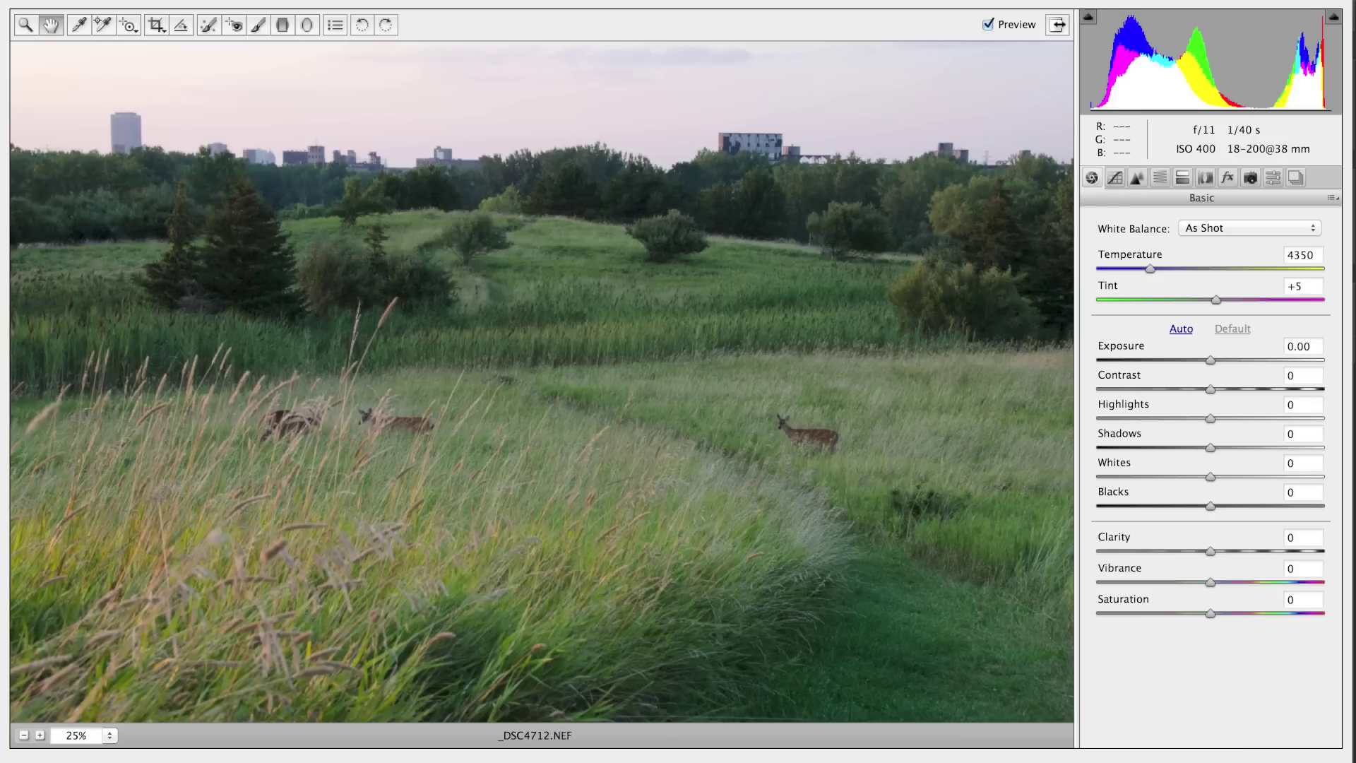
# Check and accept the Camera Raw workflow options, and open _DSC4712.NEF as a document in Photoshop
pyautogui.click(535, 736)
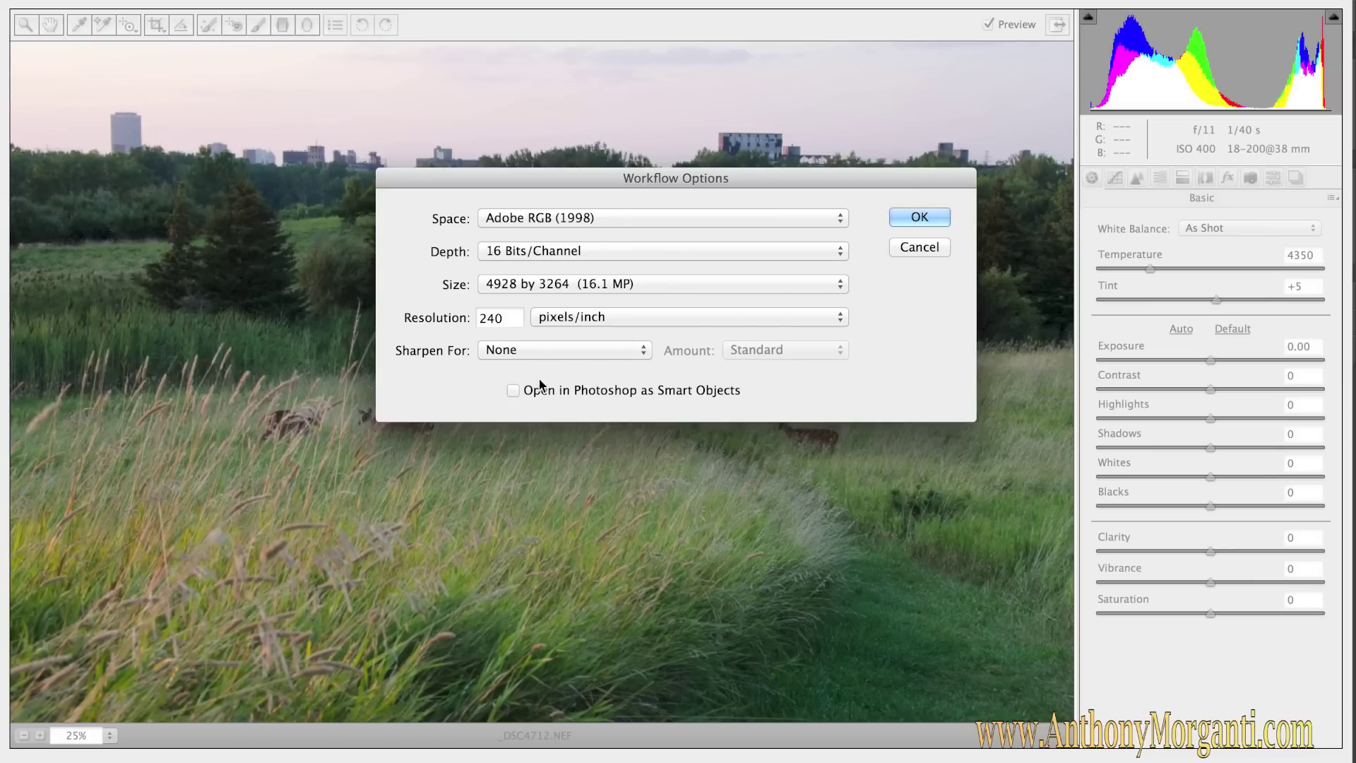
pyautogui.click(919, 218)
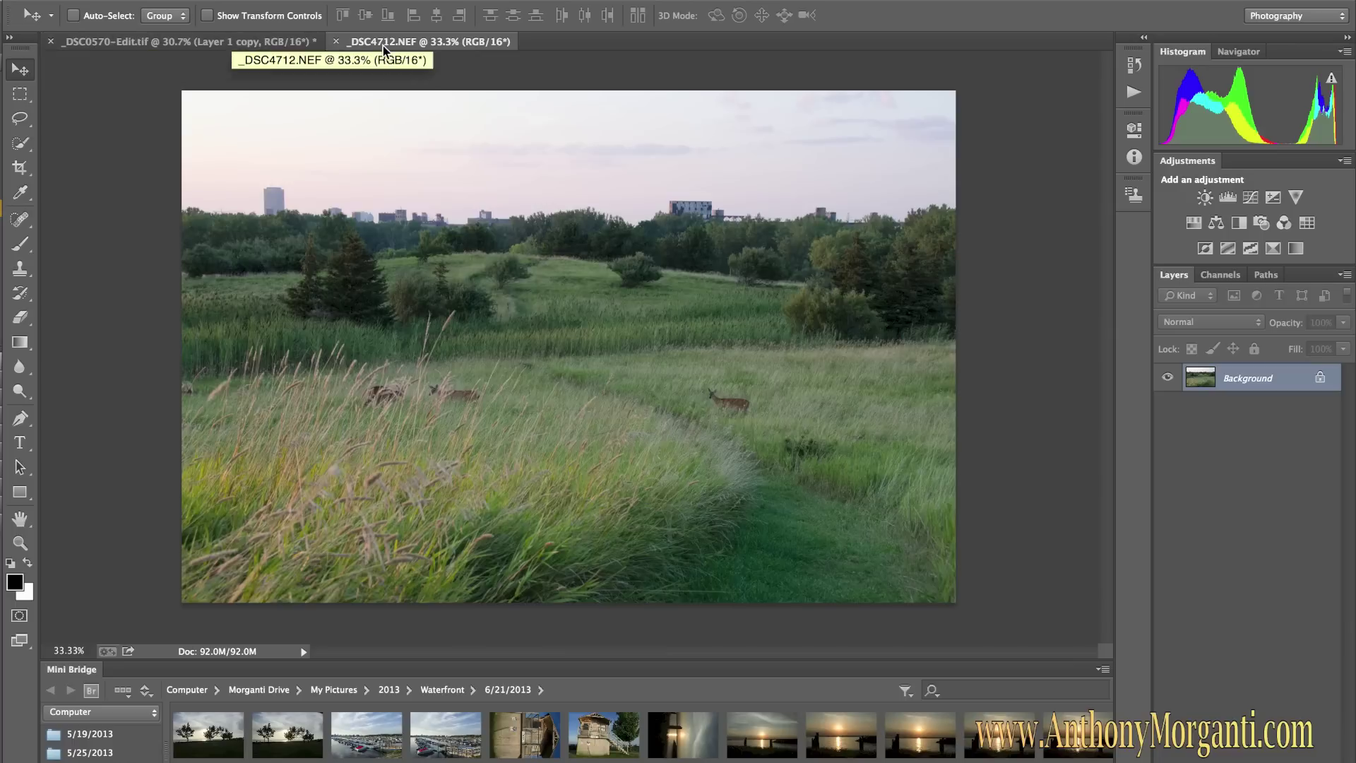
# Alternate between the two open documents, ending on the statue image _DSC0570-Edit.tif
pyautogui.click(236, 43)
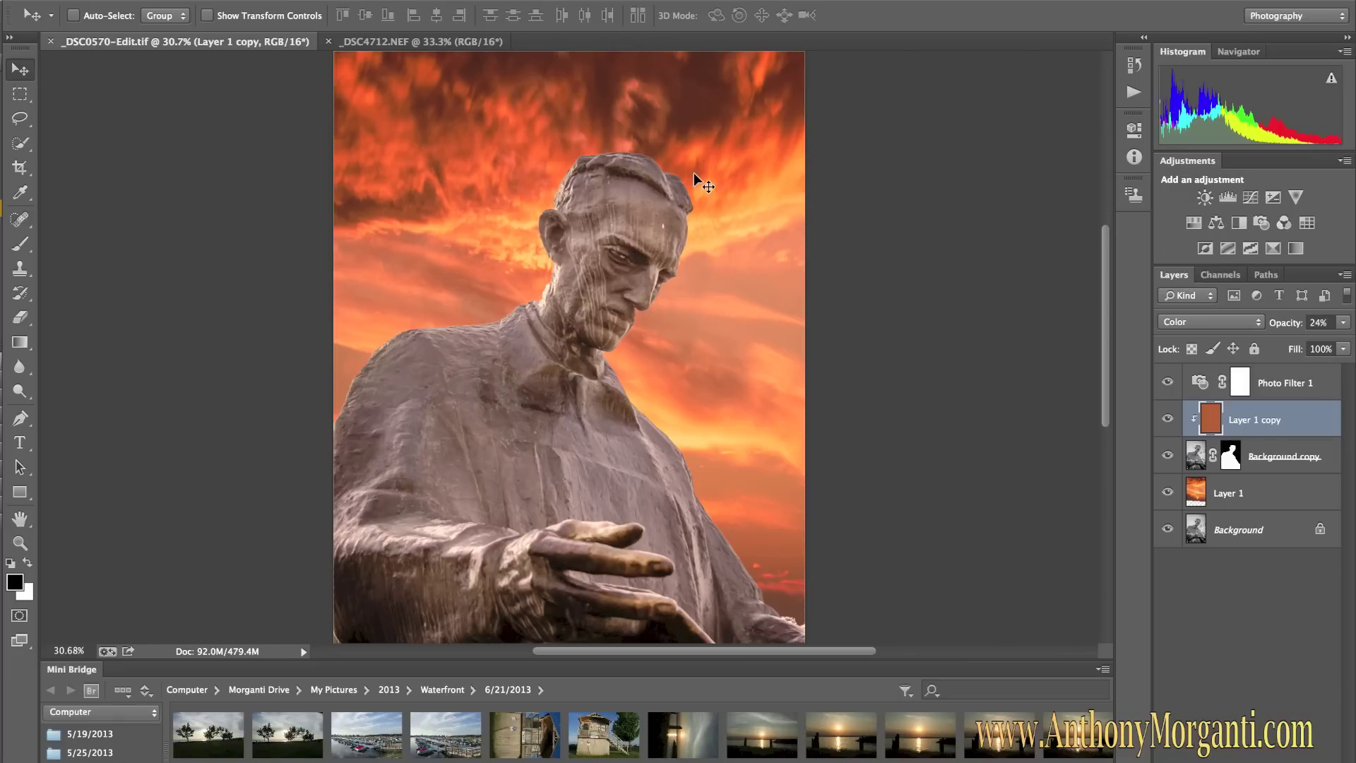
pyautogui.click(374, 46)
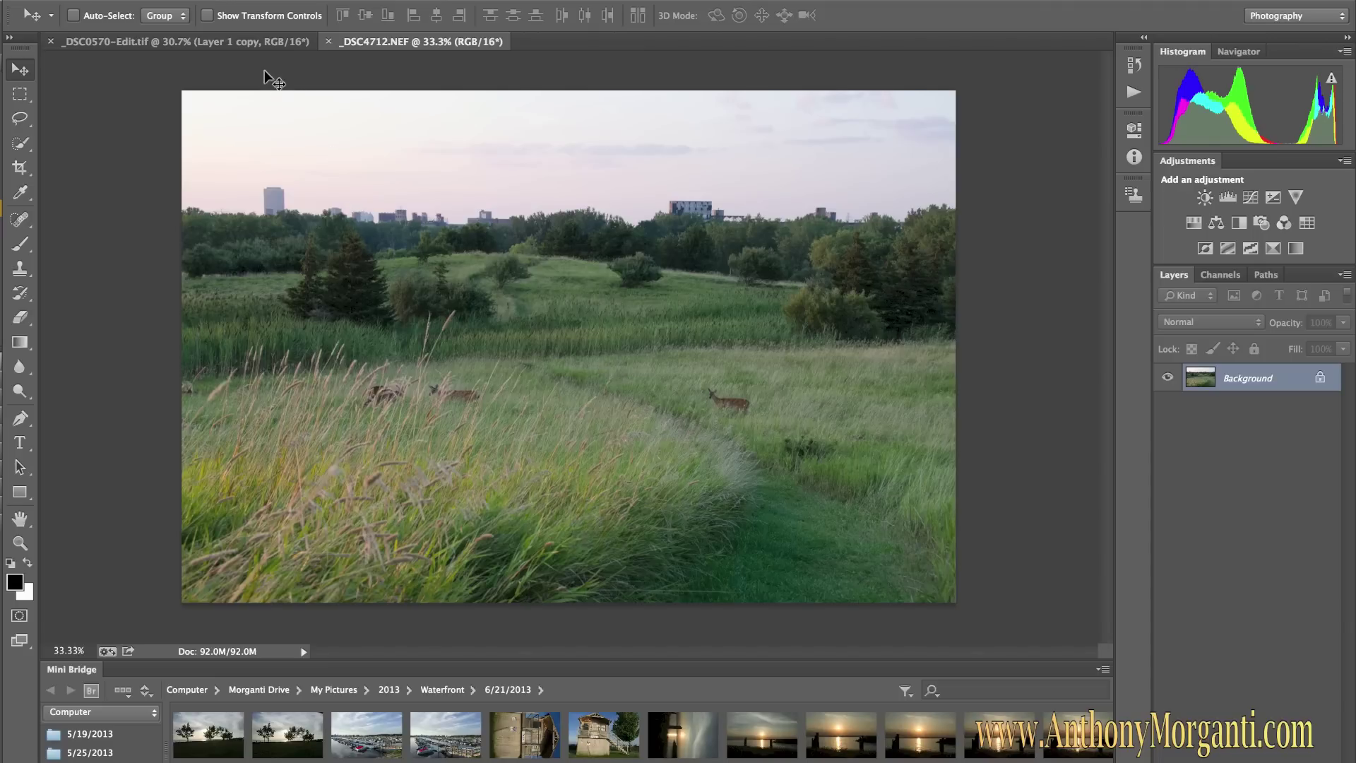
pyautogui.click(243, 44)
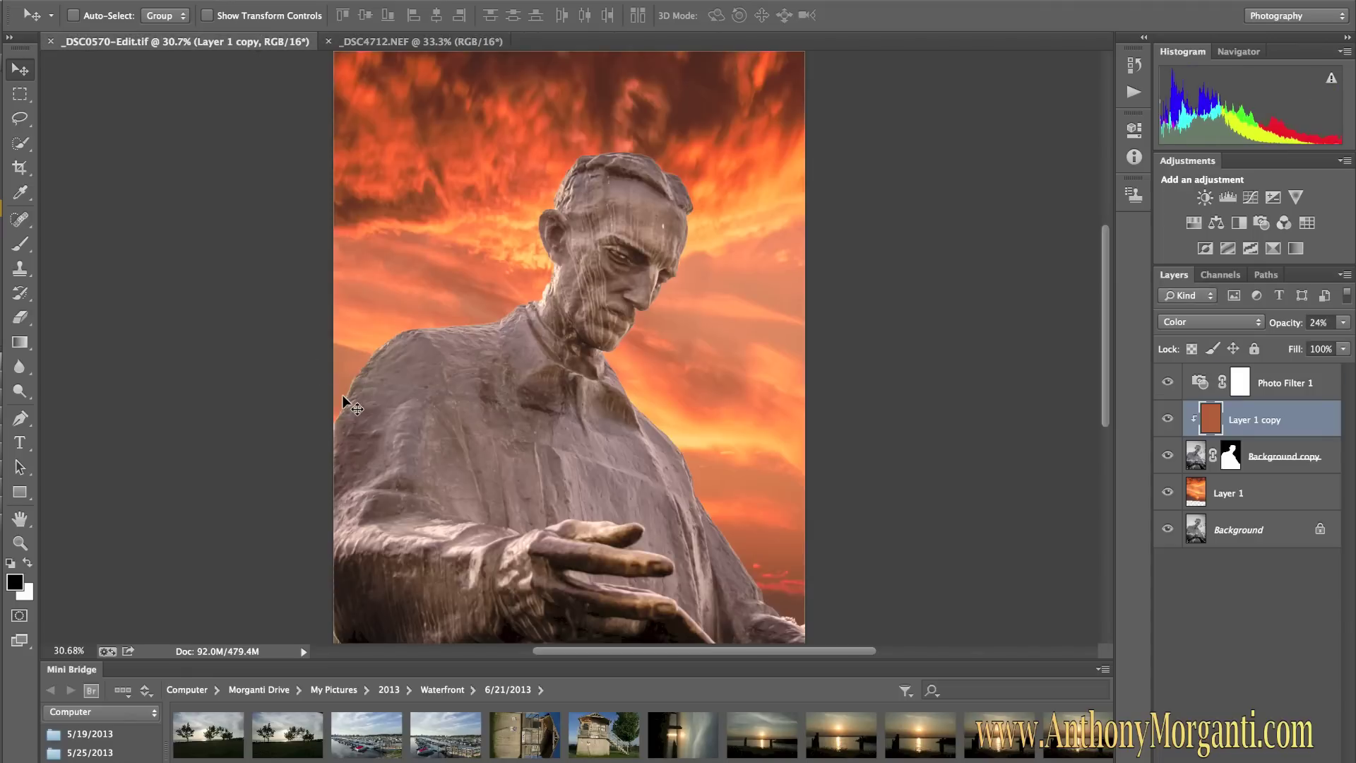